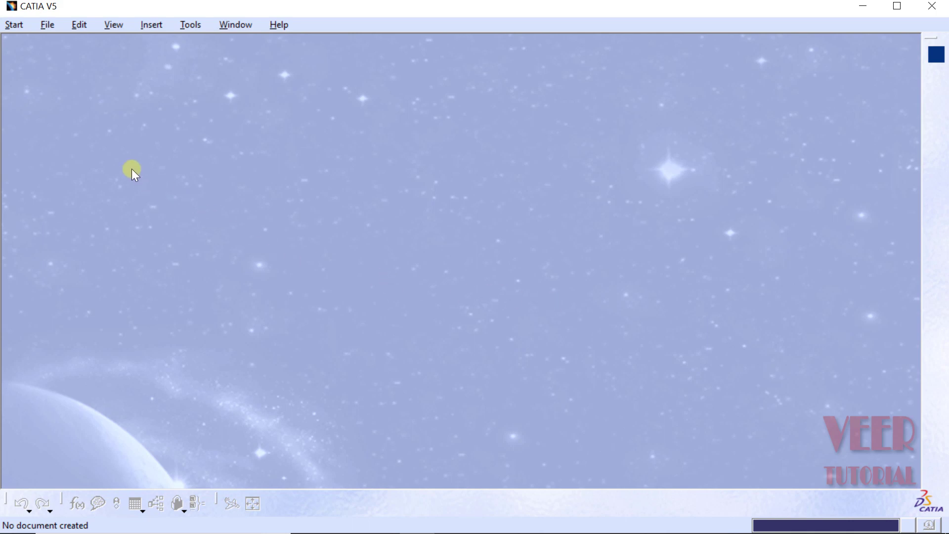
# Create a new part named Part1 through the Sketcher workbench
pyautogui.click(14, 24)
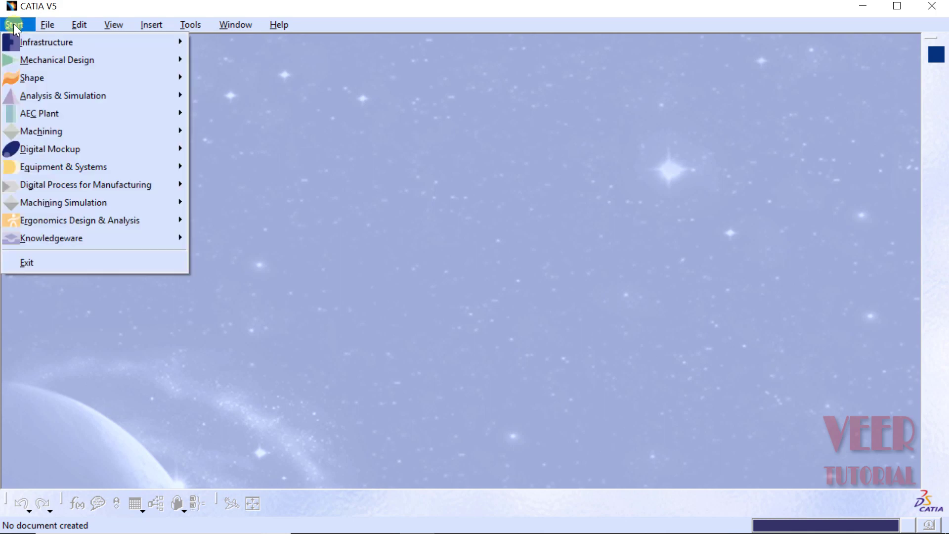
pyautogui.moveTo(58, 56)
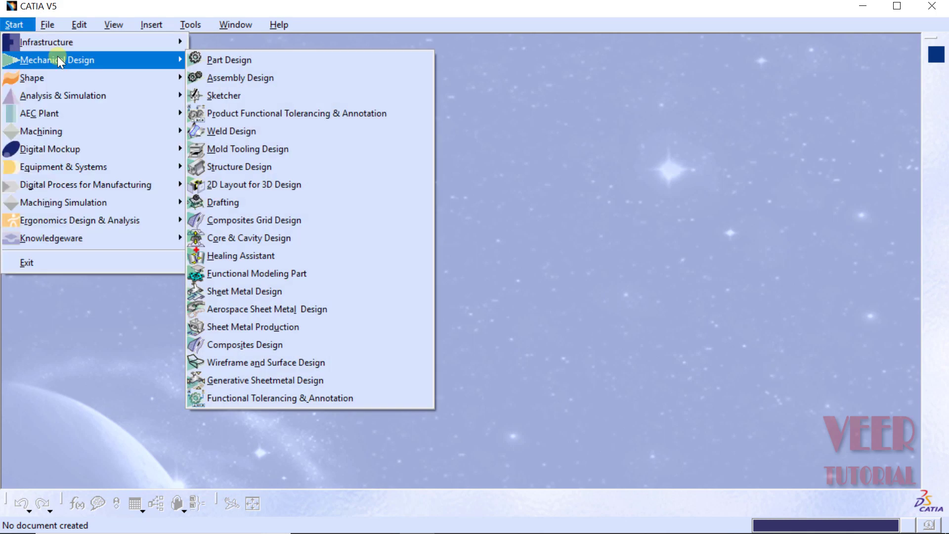
pyautogui.click(233, 96)
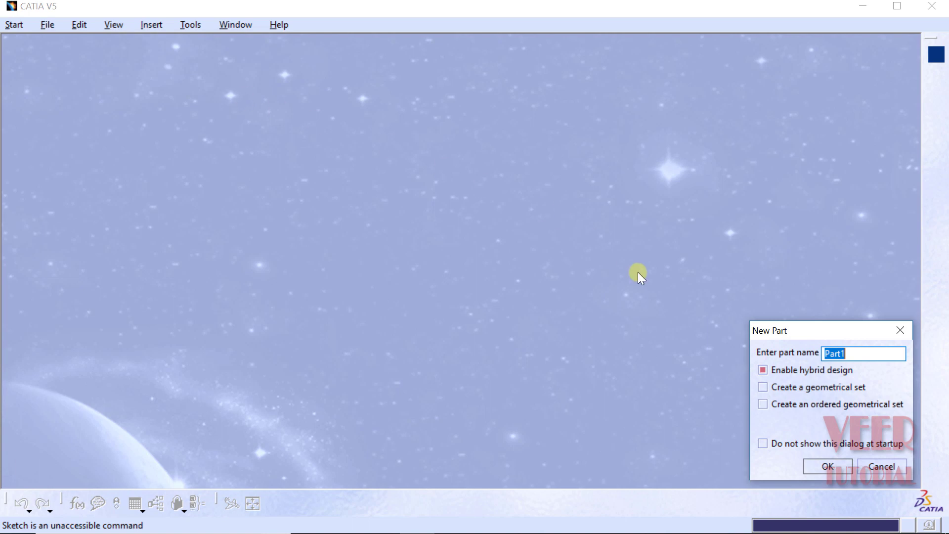
pyautogui.click(835, 369)
pyautogui.click(825, 463)
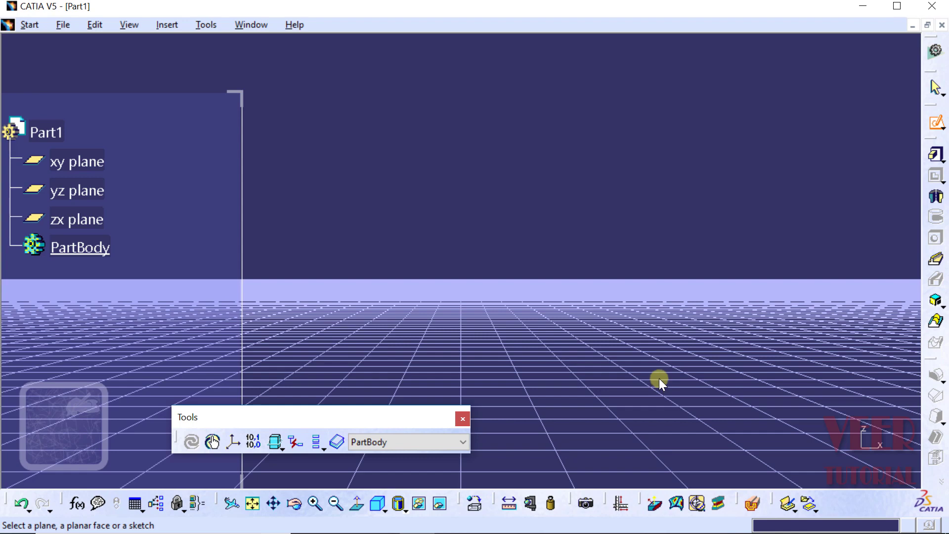
# Fit the reference planes in an isometric view and hide the ground grid
pyautogui.click(252, 504)
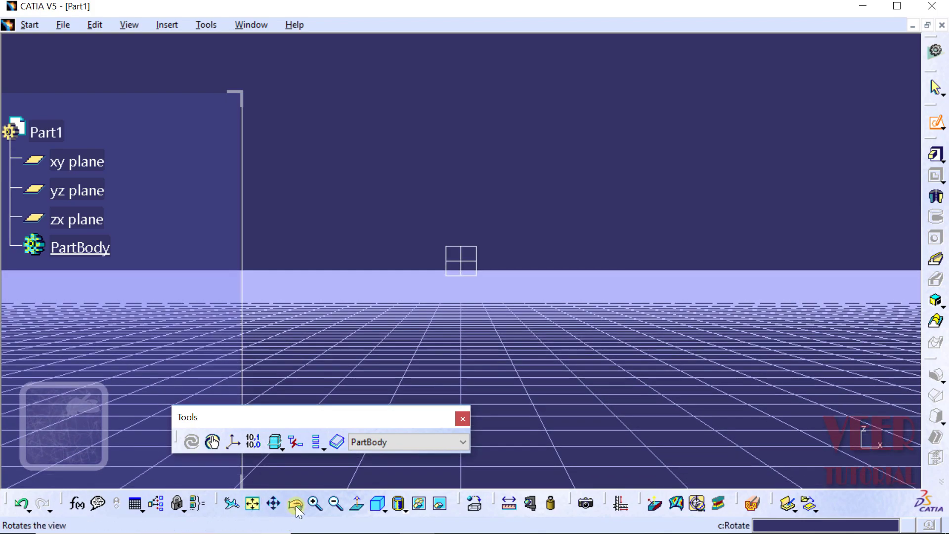
pyautogui.click(378, 504)
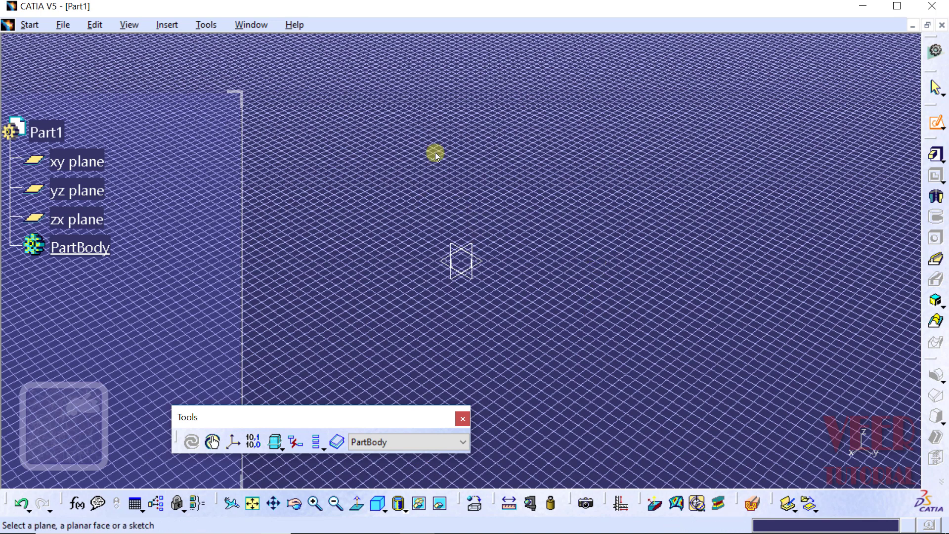
pyautogui.click(132, 26)
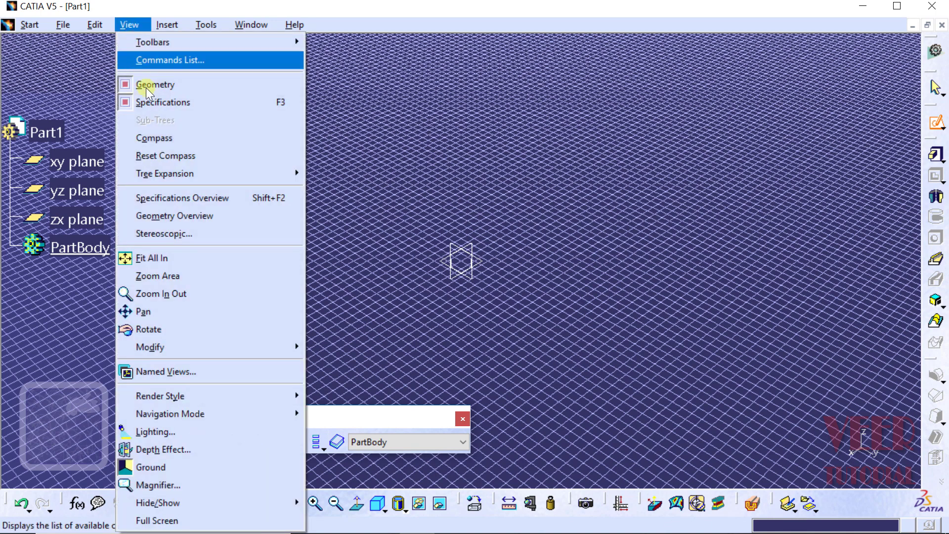
pyautogui.click(153, 466)
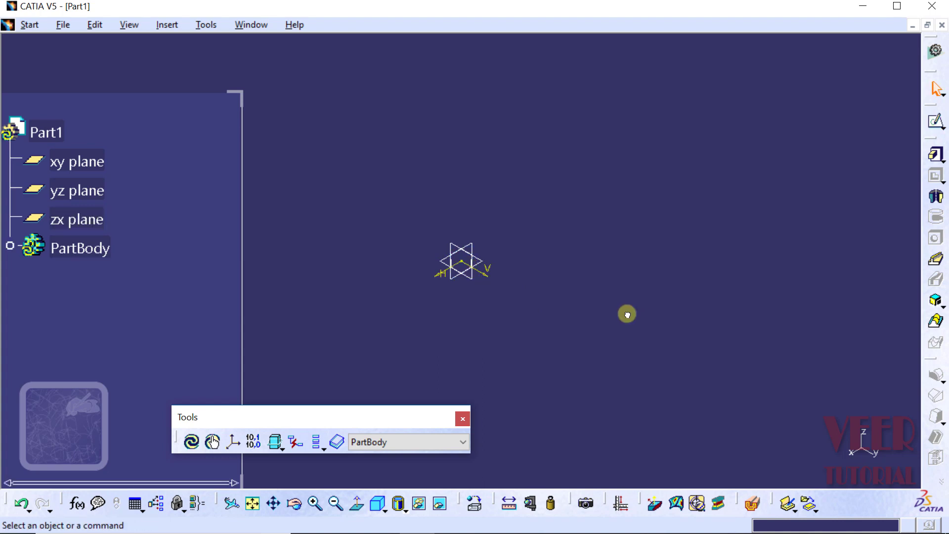
# Open a sketch on the xy plane and start the Line tool
pyautogui.click(936, 122)
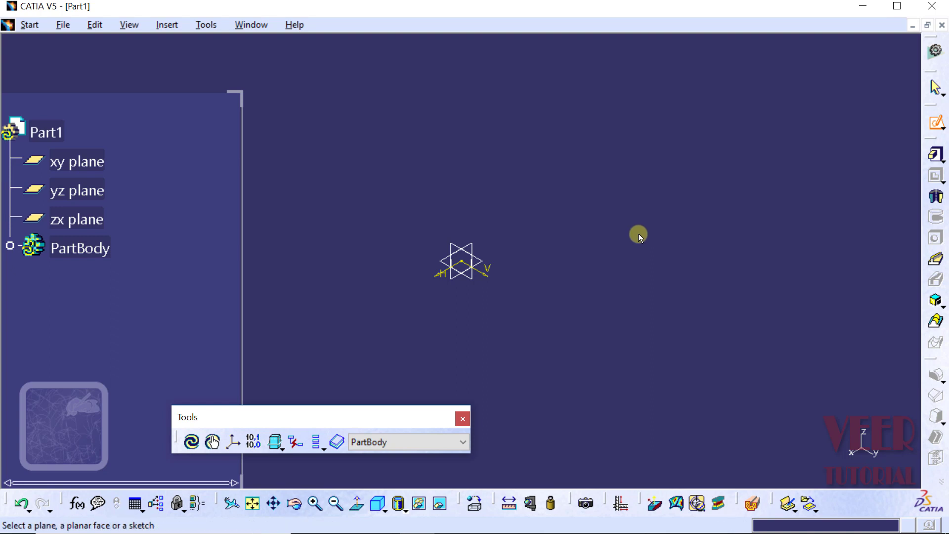
pyautogui.click(482, 265)
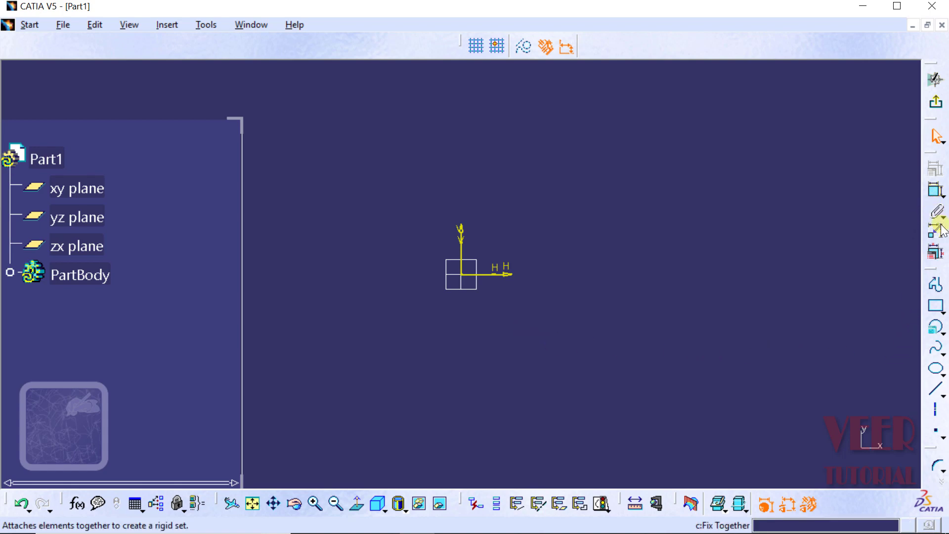
pyautogui.click(944, 392)
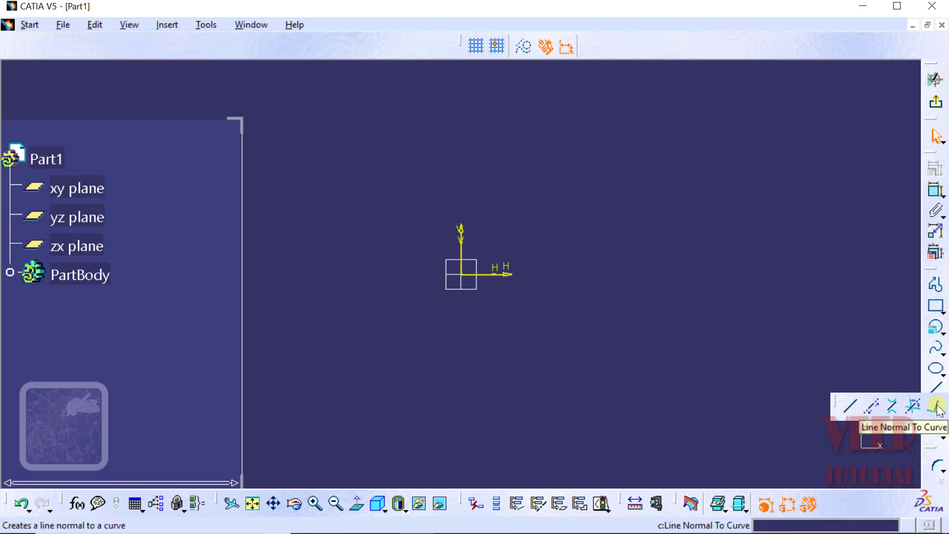
pyautogui.click(854, 407)
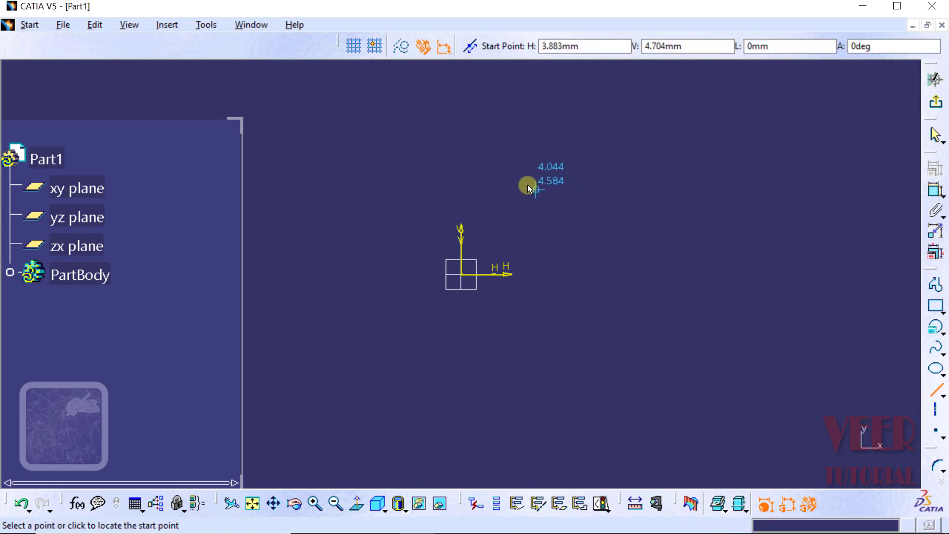
# Try out the sketch grid display and Snap to Point, and switch both off again
pyautogui.click(354, 47)
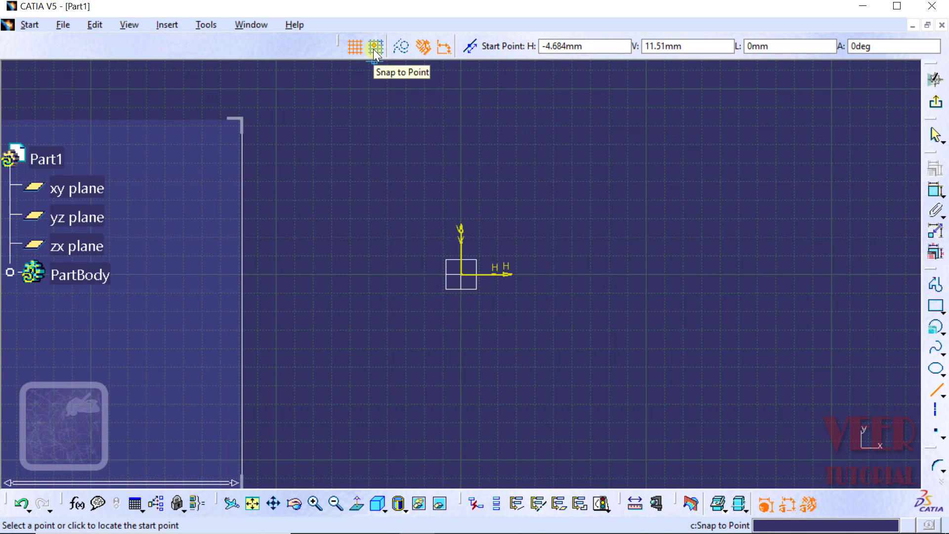
pyautogui.click(374, 50)
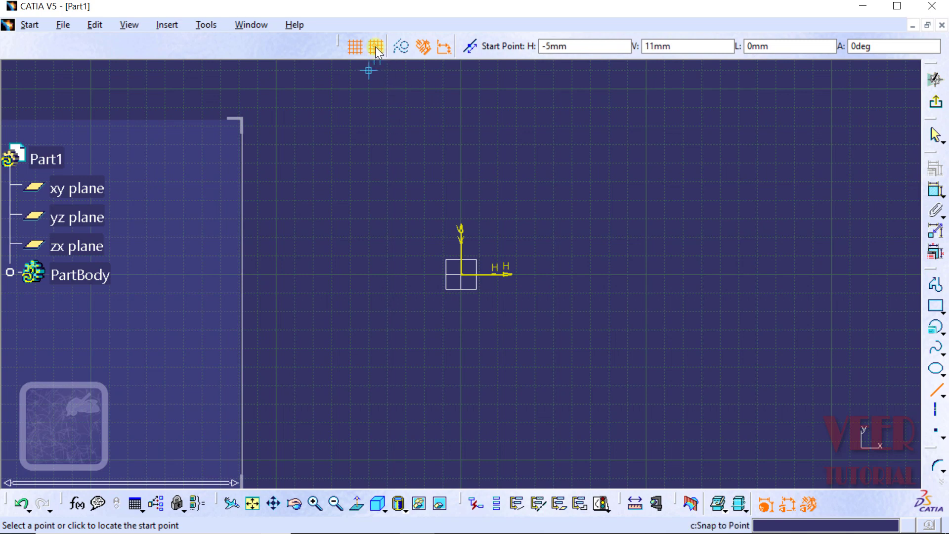
pyautogui.click(357, 45)
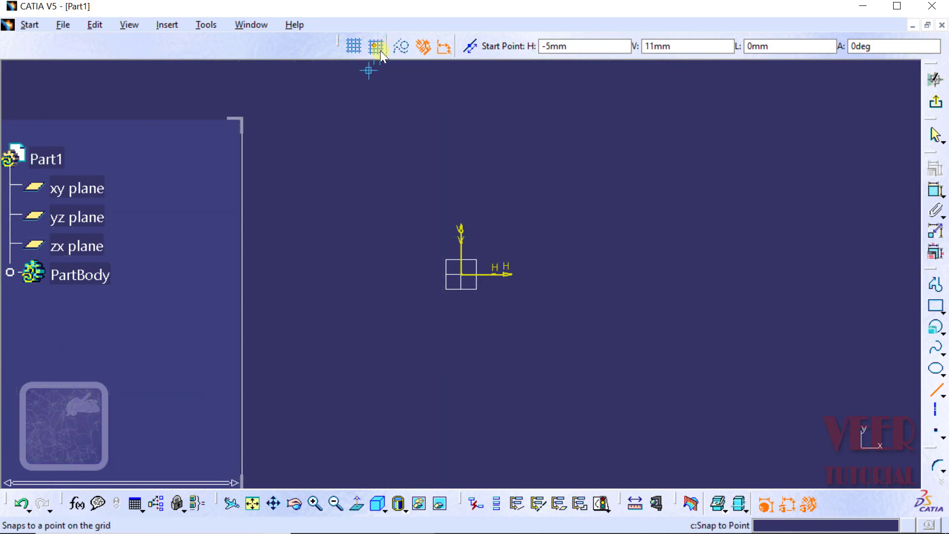
pyautogui.click(377, 47)
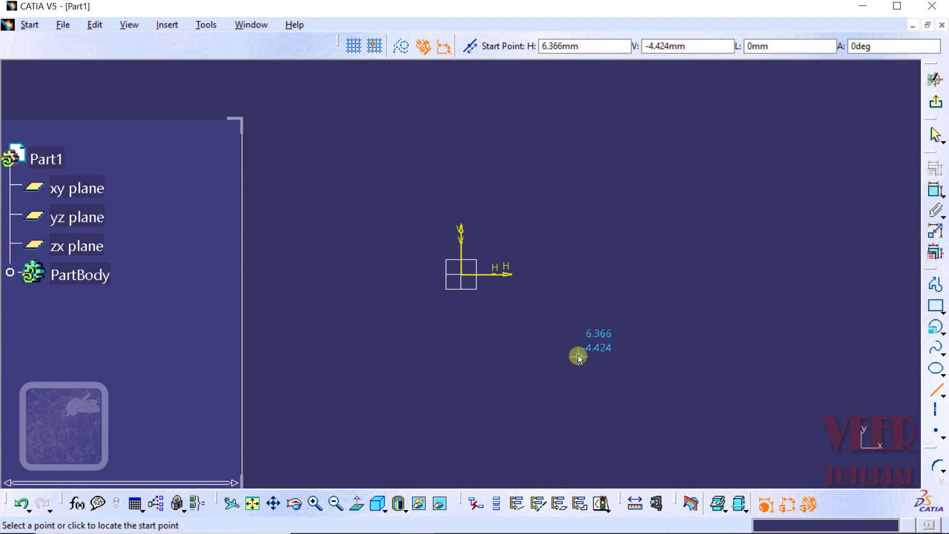
# Sketch a diagonal line about 15.87 mm long, rising to the right from just below the sketch origin
pyautogui.click(439, 361)
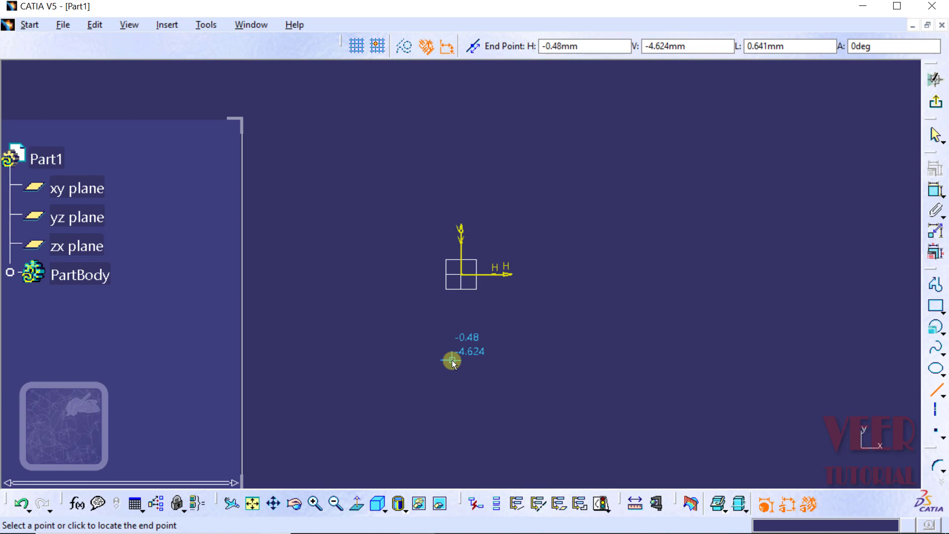
pyautogui.click(668, 173)
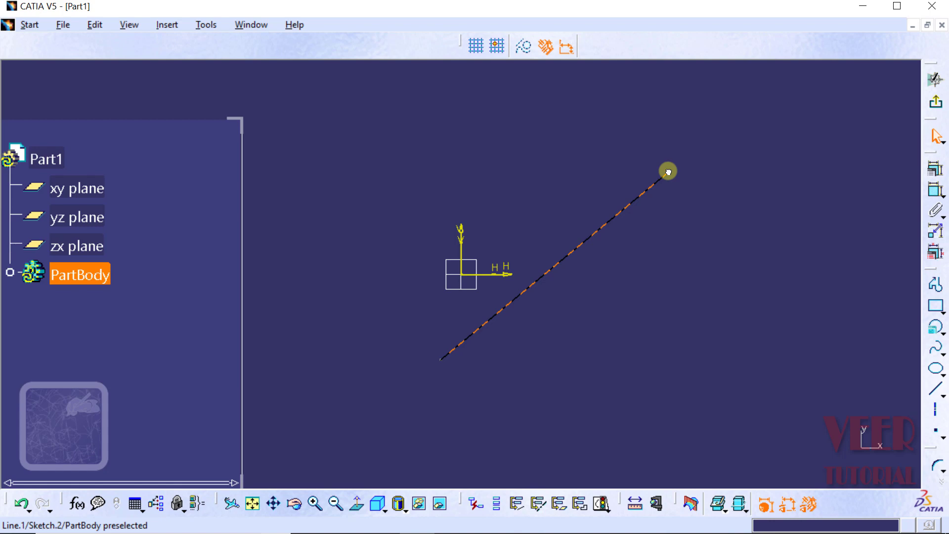
pyautogui.click(668, 172)
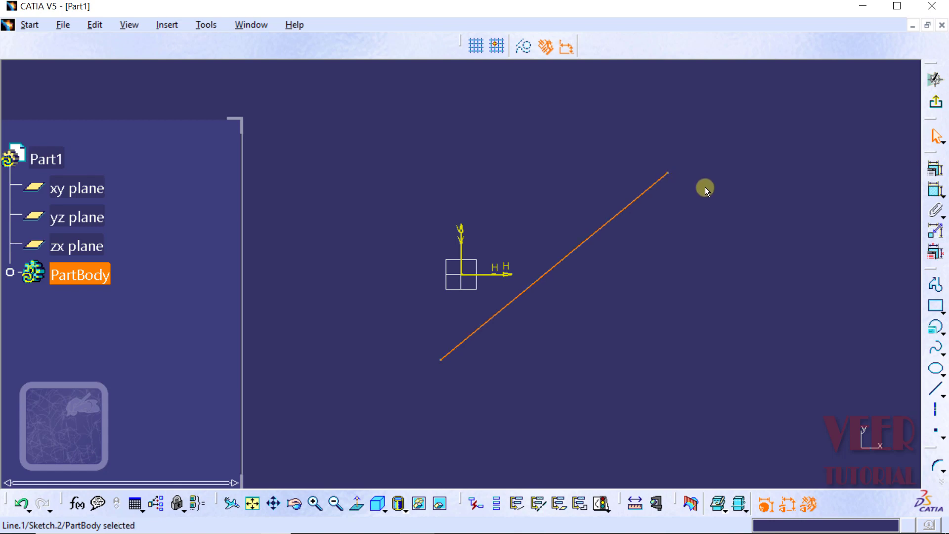
pyautogui.click(745, 272)
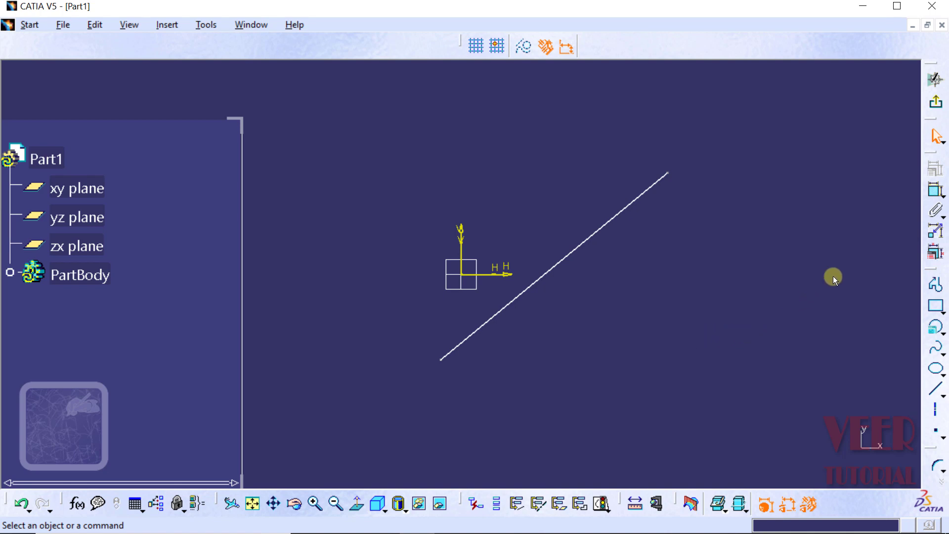
# Add a length constraint to the diagonal line and set it to 15 mm
pyautogui.click(936, 192)
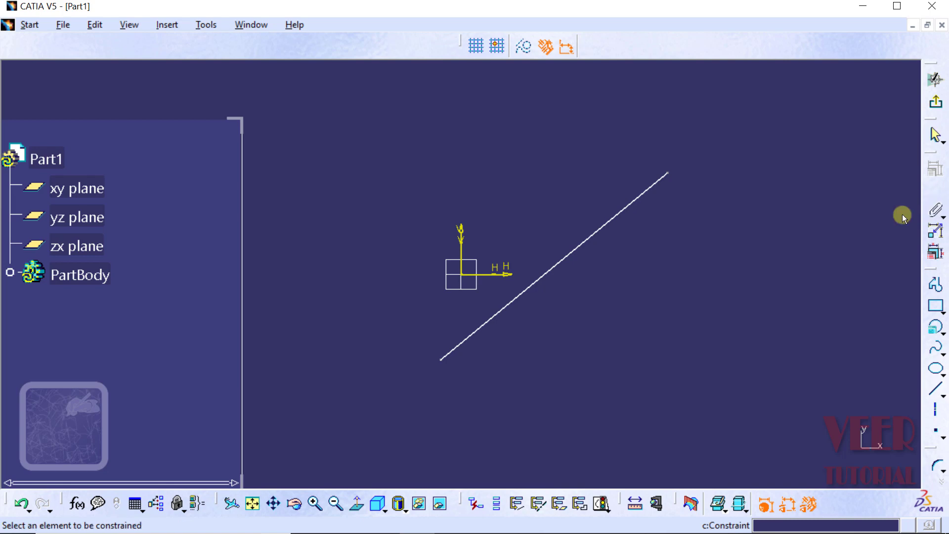
pyautogui.click(566, 258)
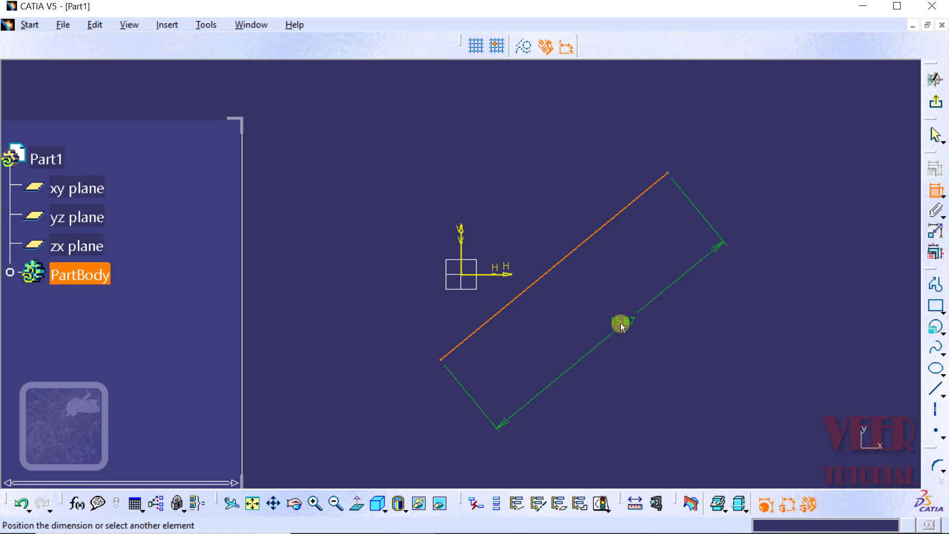
pyautogui.click(620, 322)
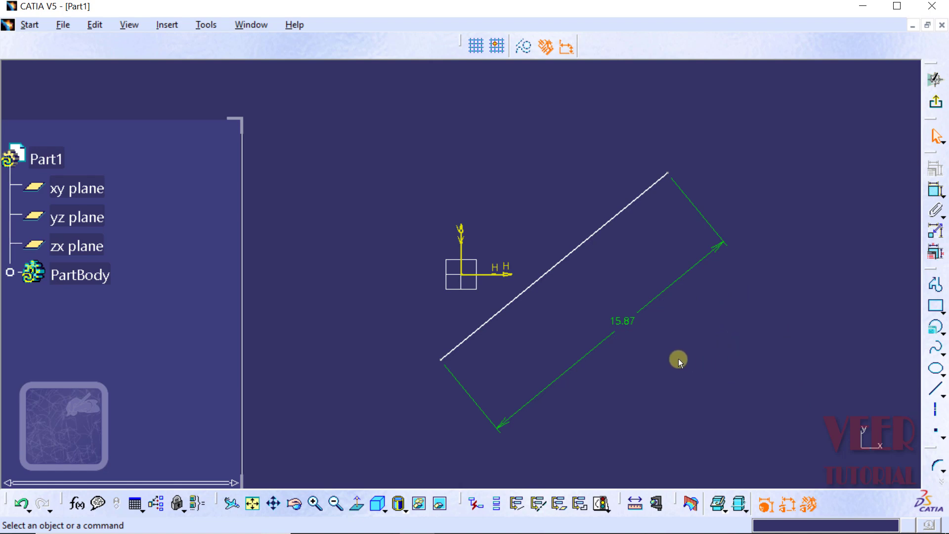
pyautogui.doubleClick(624, 327)
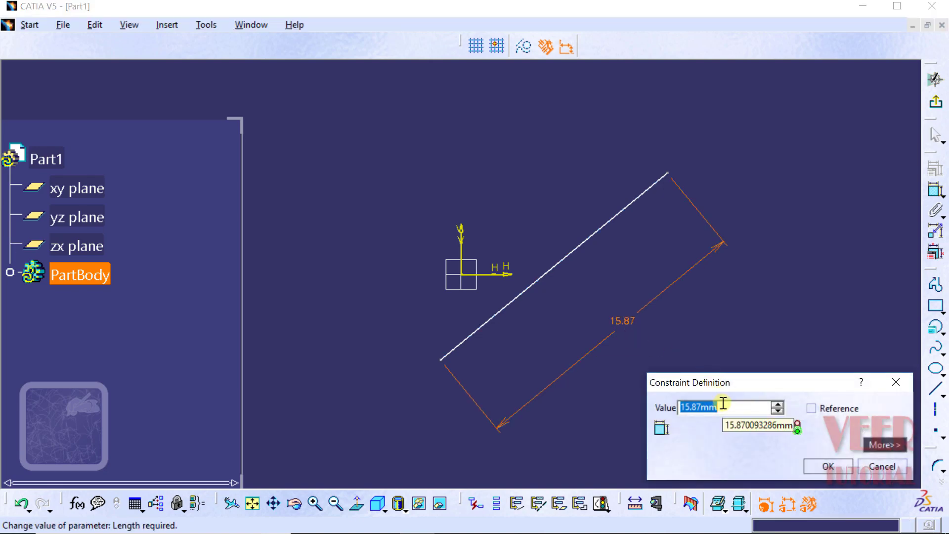
pyautogui.write('15')
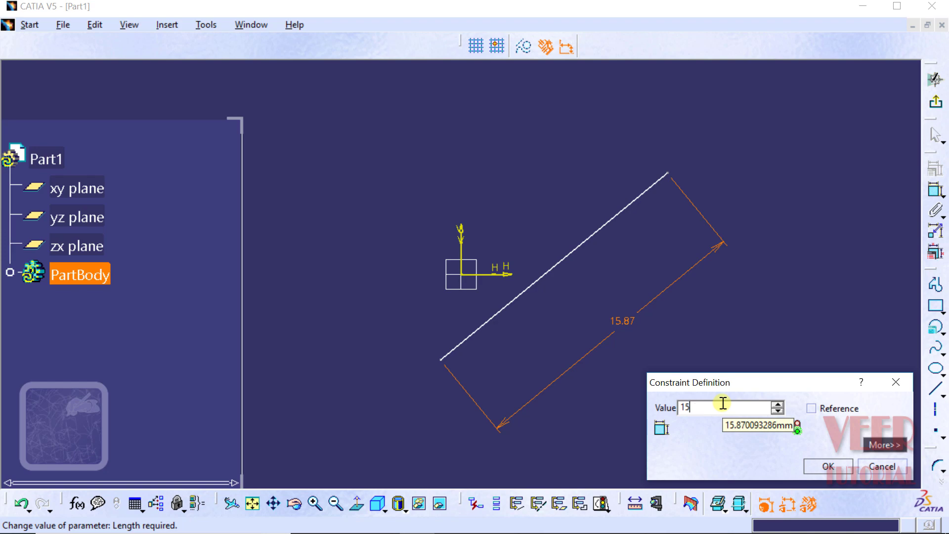
pyautogui.click(829, 466)
pyautogui.click(828, 466)
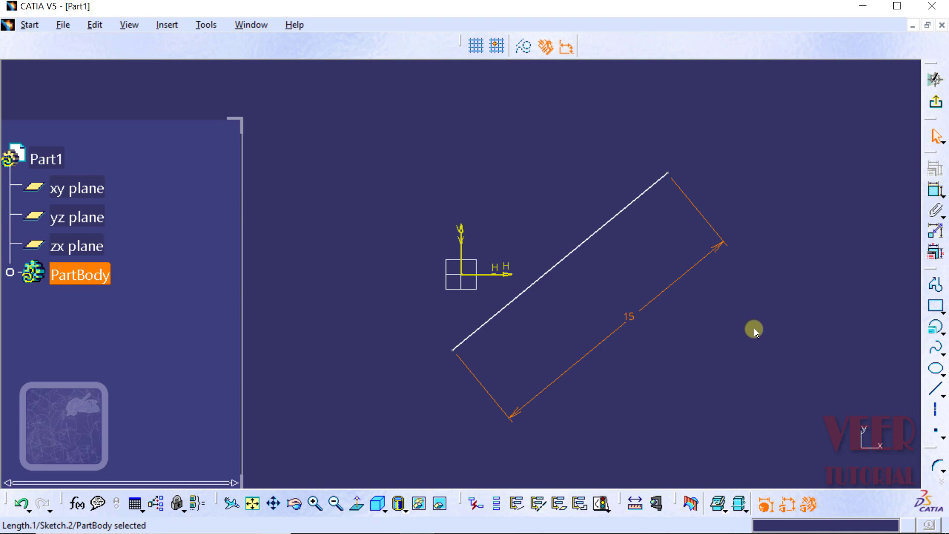
# Sketch a second line from the upper end of the 15 mm line, sloping steeply down to the right
pyautogui.click(942, 396)
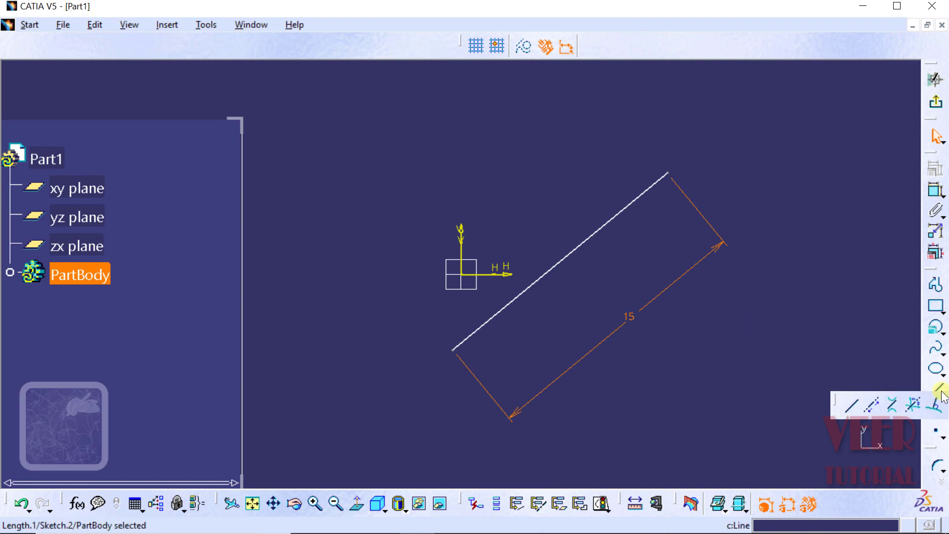
pyautogui.click(851, 405)
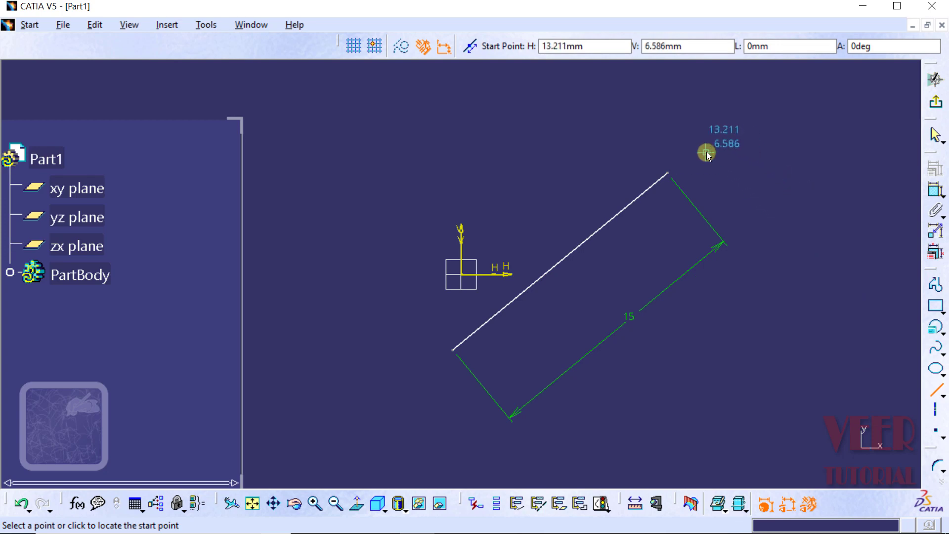
pyautogui.click(668, 170)
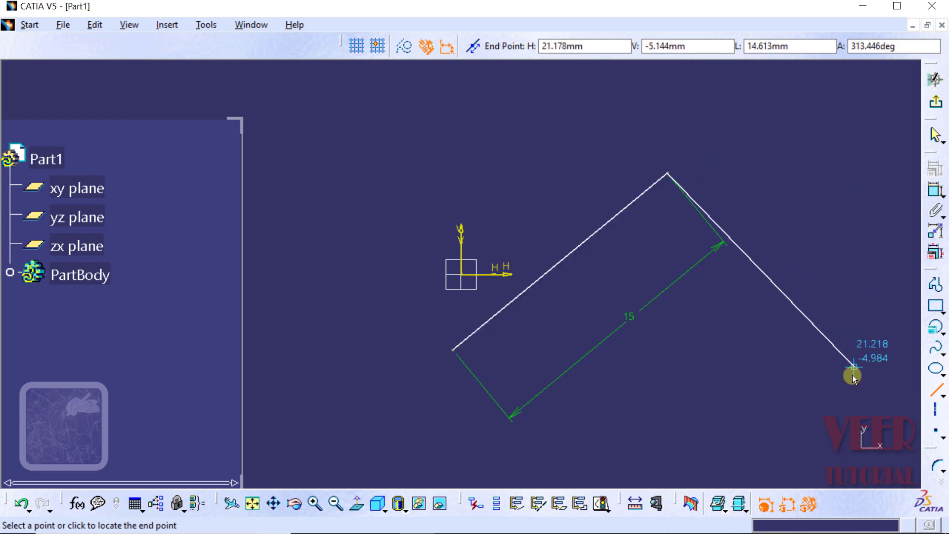
pyautogui.click(836, 405)
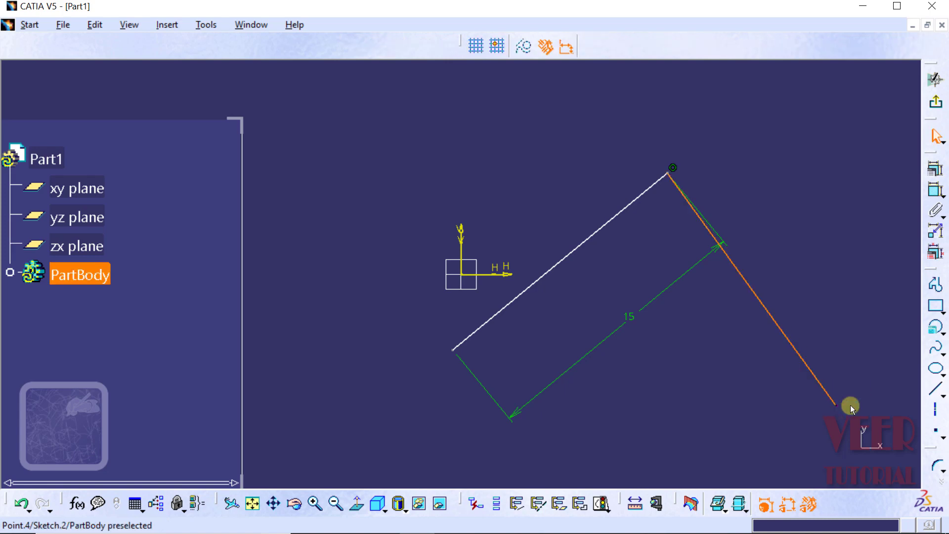
pyautogui.click(827, 262)
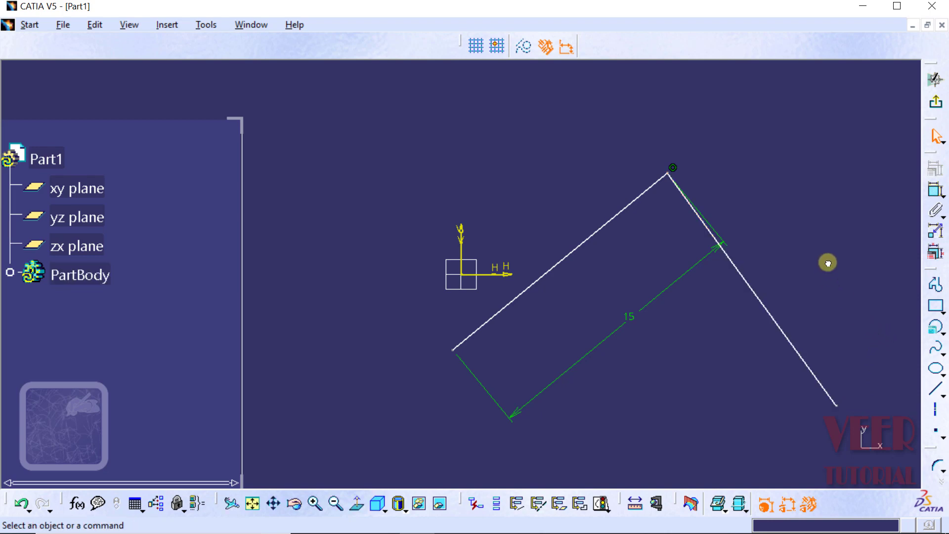
# Close the triangle with a line from the second line's lower end to the lower end of the 15 mm line
pyautogui.click(942, 395)
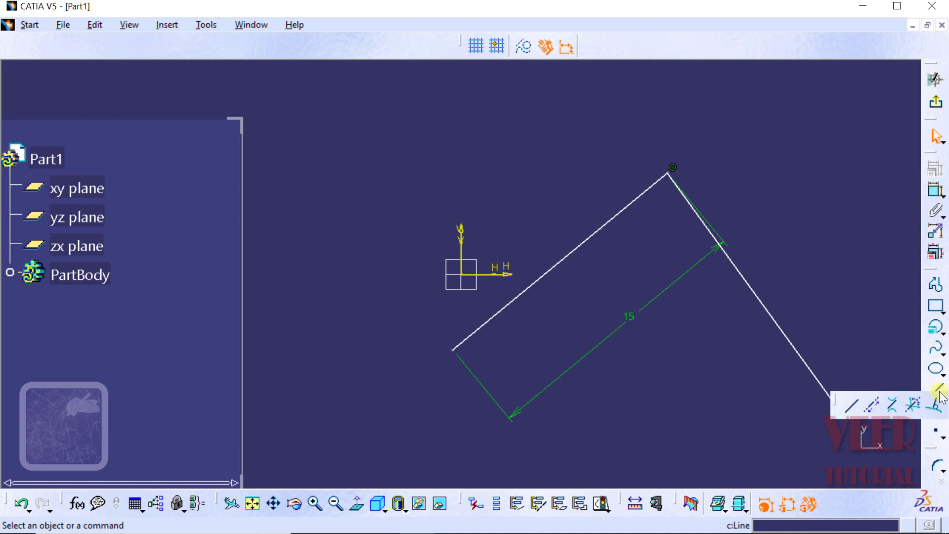
pyautogui.click(849, 404)
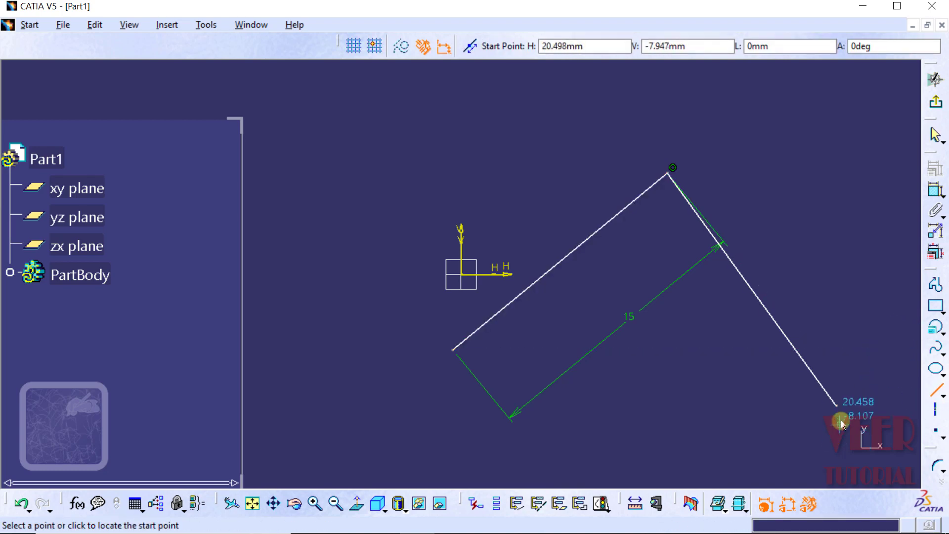
pyautogui.click(836, 407)
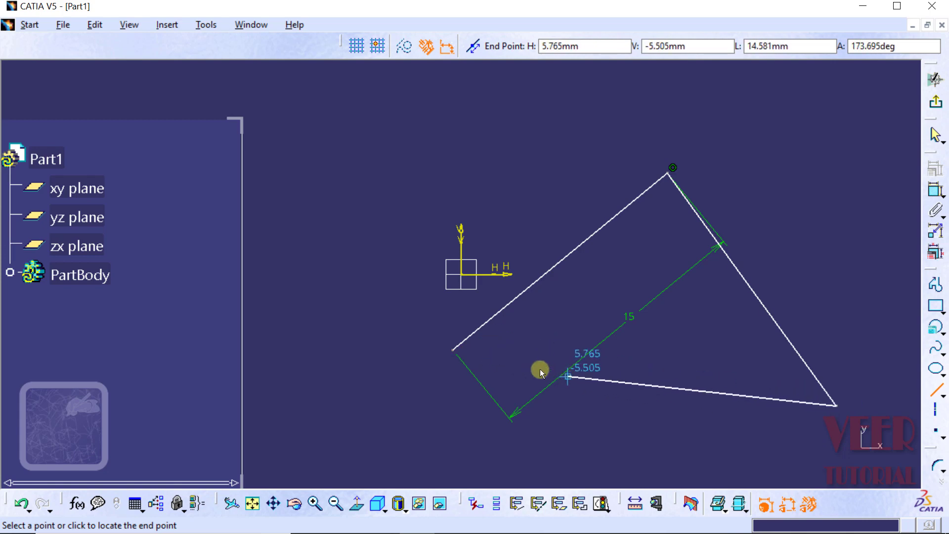
pyautogui.click(455, 351)
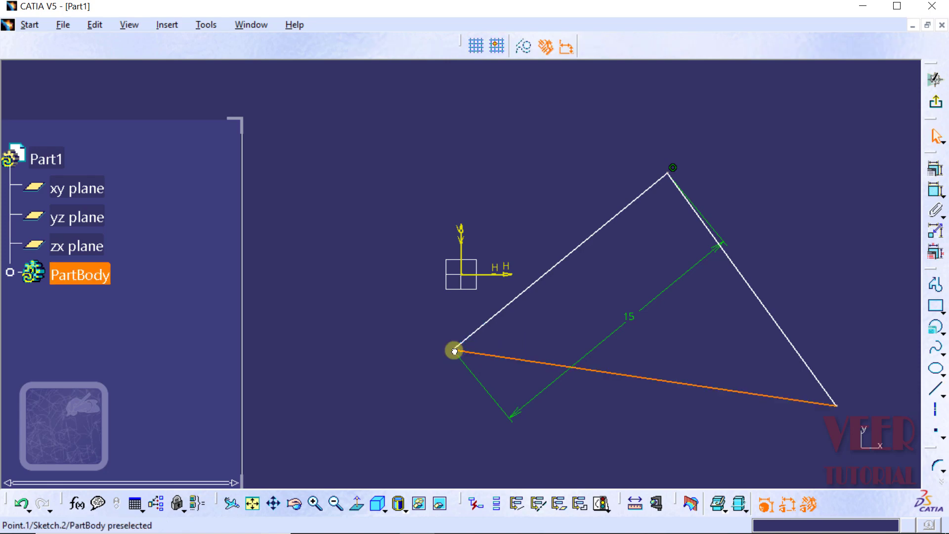
# Undo all three triangle lines and the 15 mm length constraint until the sketch is empty
pyautogui.click(810, 200)
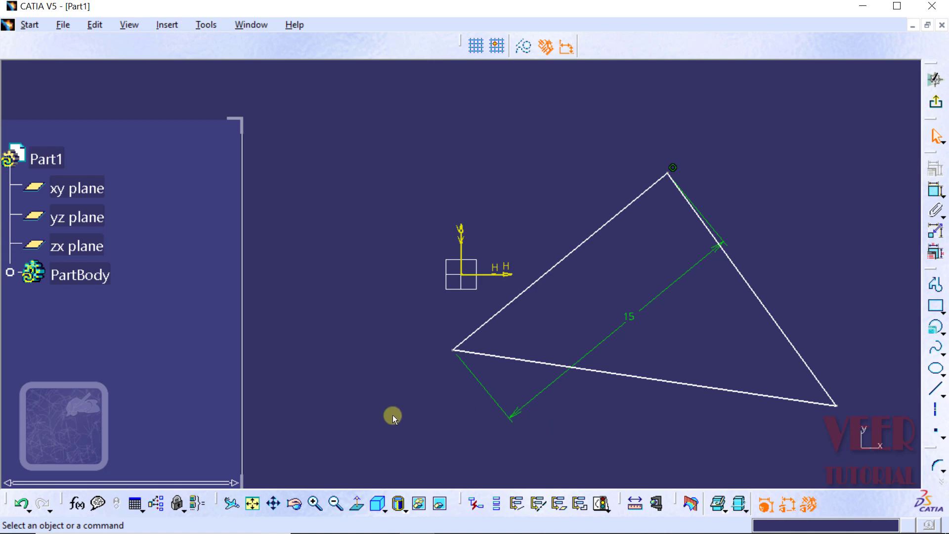
pyautogui.click(21, 504)
pyautogui.click(22, 504)
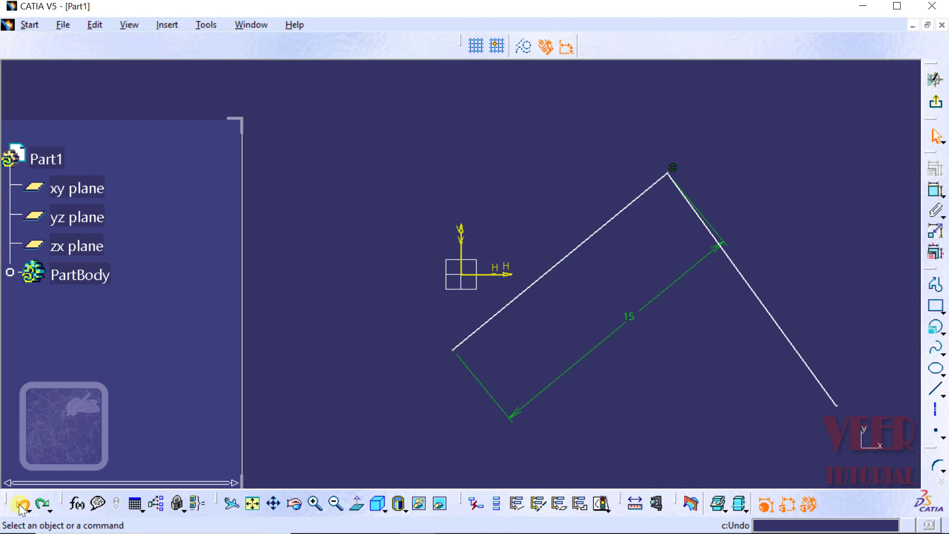
pyautogui.click(22, 504)
pyautogui.click(22, 504)
pyautogui.click(22, 505)
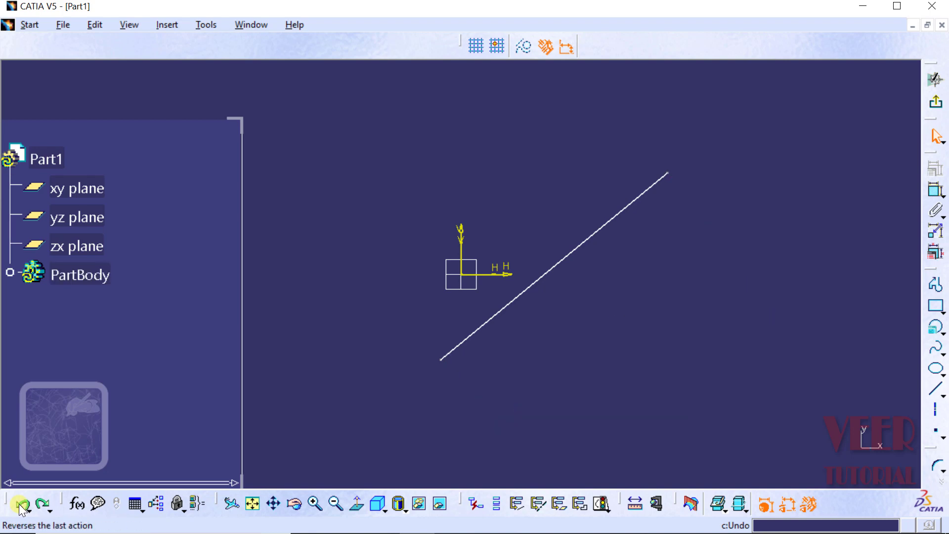
pyautogui.click(22, 504)
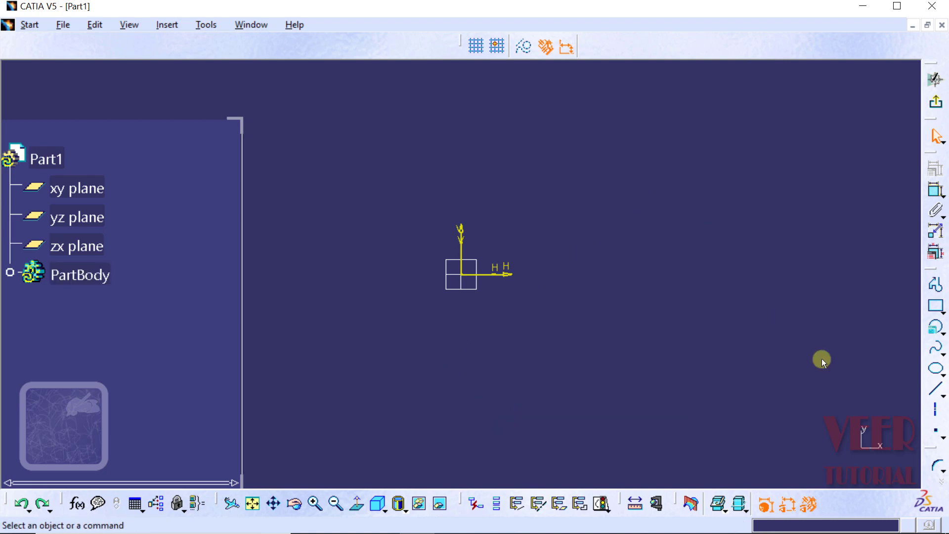
# Sketch a horizontal line about 15.29 mm long from the sketch origin along the positive H axis
pyautogui.click(939, 398)
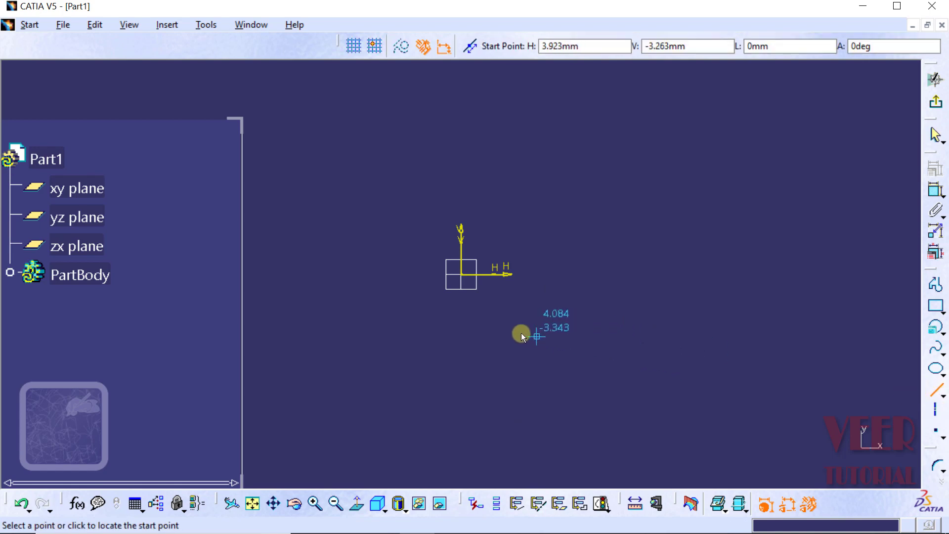
pyautogui.click(461, 274)
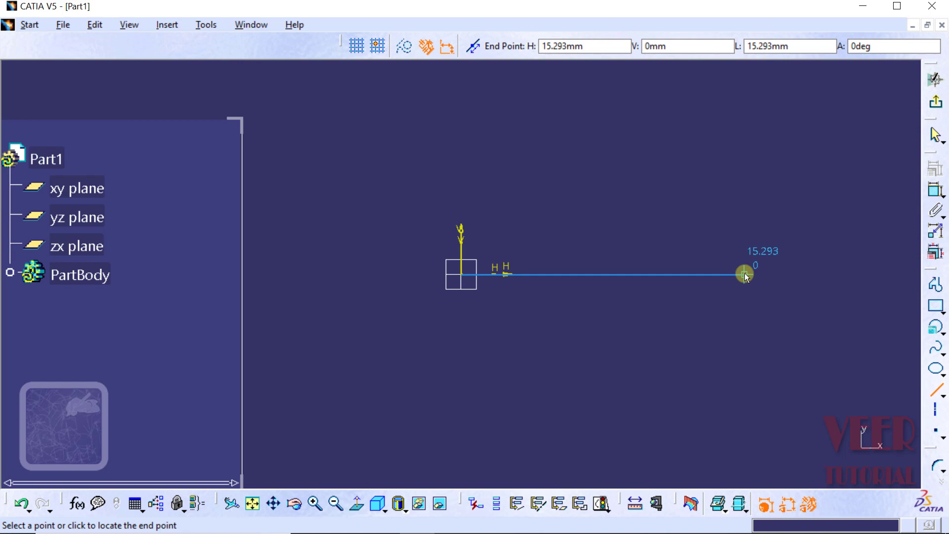
pyautogui.click(745, 273)
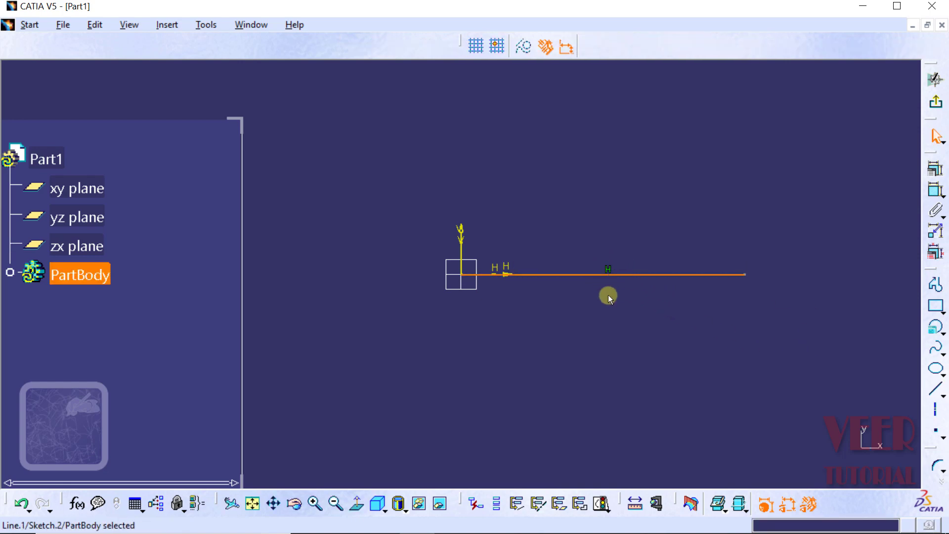
pyautogui.click(624, 340)
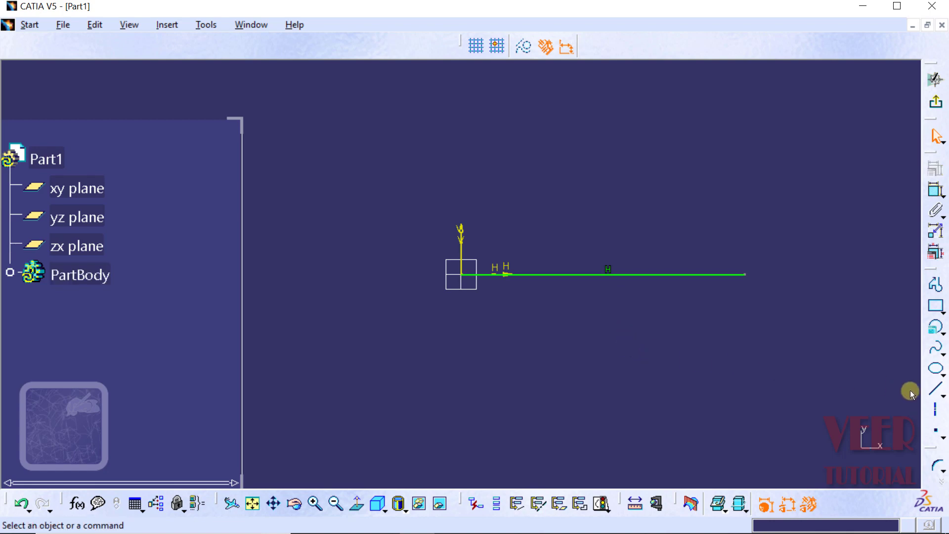
# Sketch a vertical line about 9.91 mm long upward from the sketch origin along the V axis
pyautogui.click(940, 393)
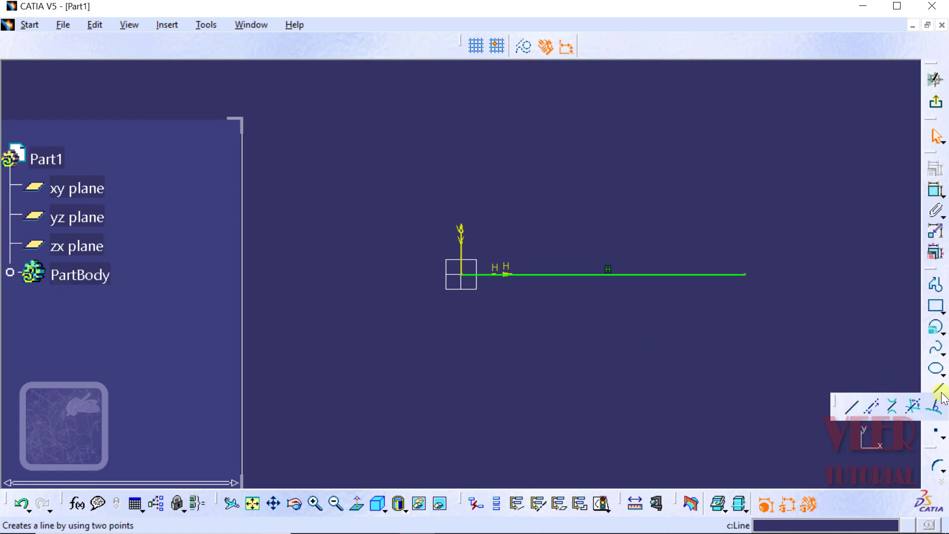
pyautogui.click(858, 407)
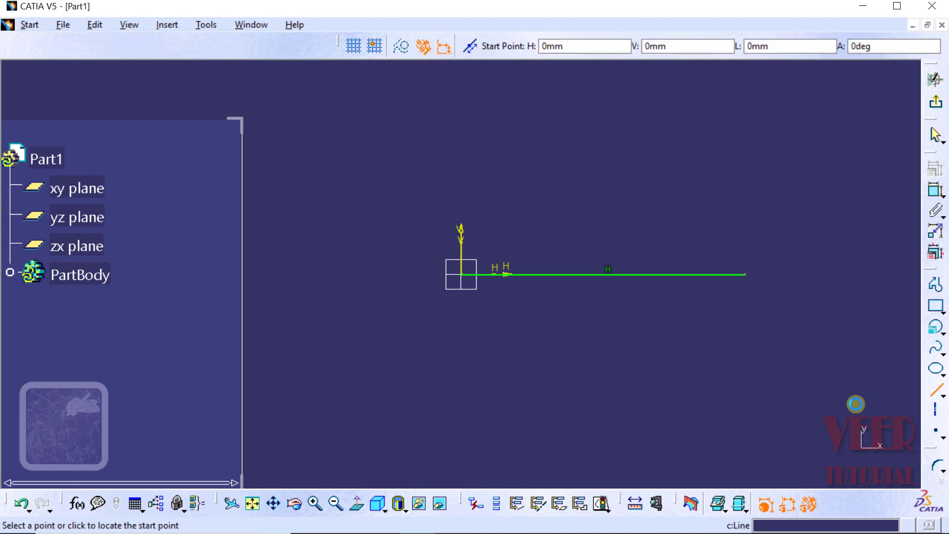
pyautogui.click(462, 275)
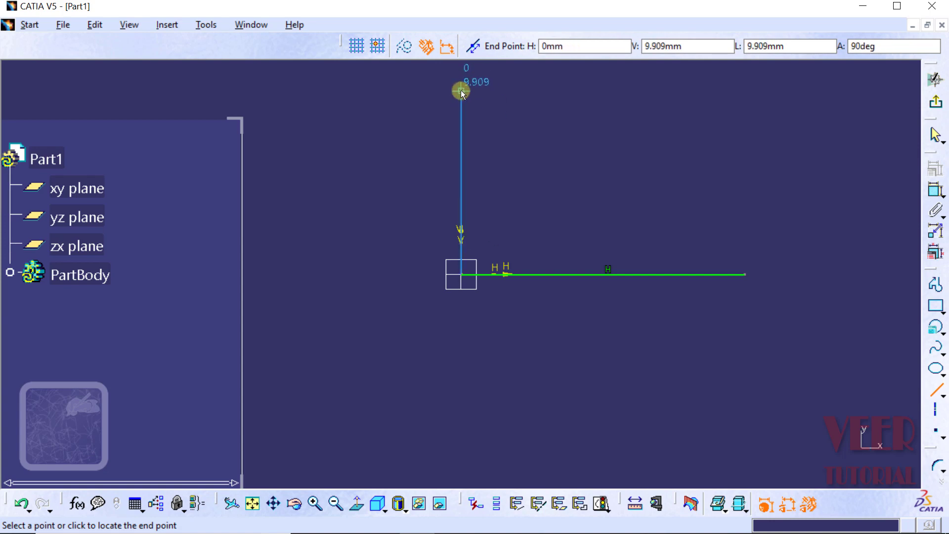
pyautogui.click(461, 90)
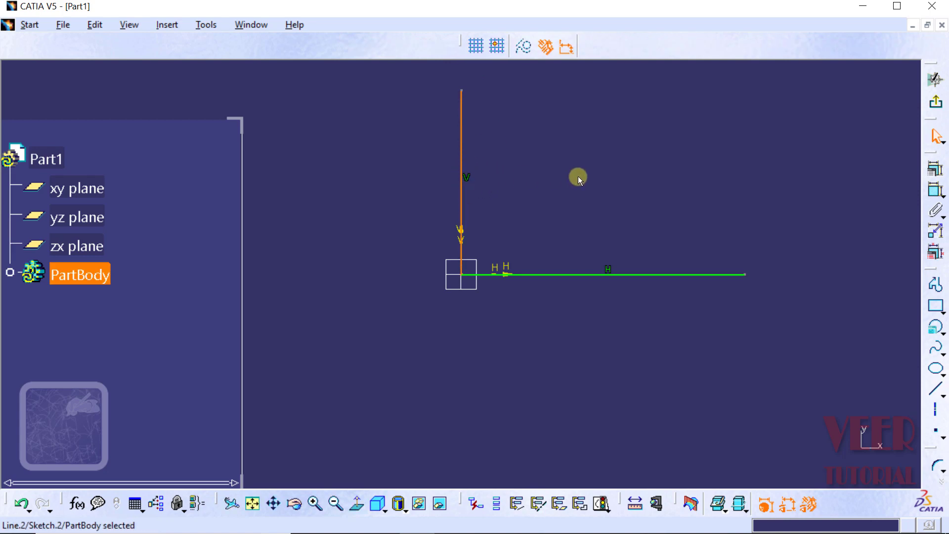
pyautogui.click(578, 176)
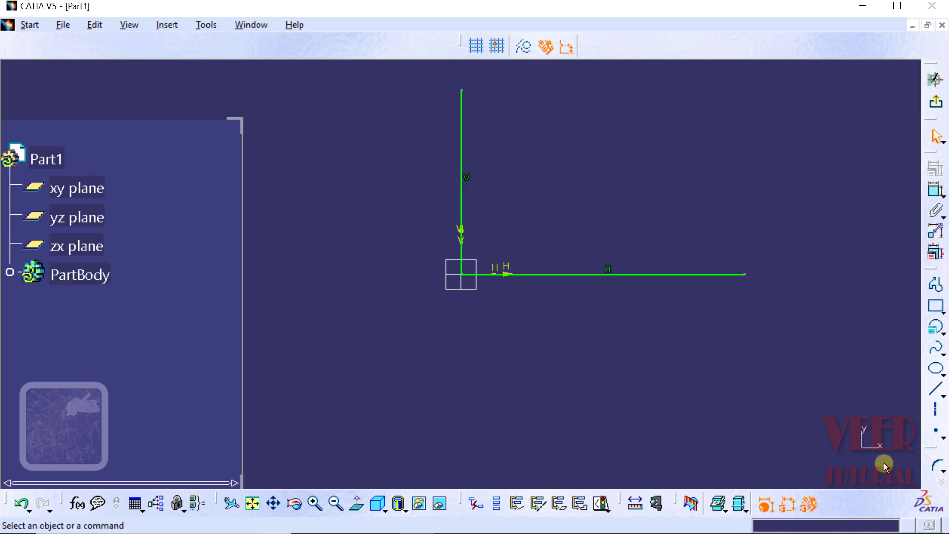
# Sketch a line from the origin with its angle set to 45 degrees and its length set to 5 mm
pyautogui.click(939, 397)
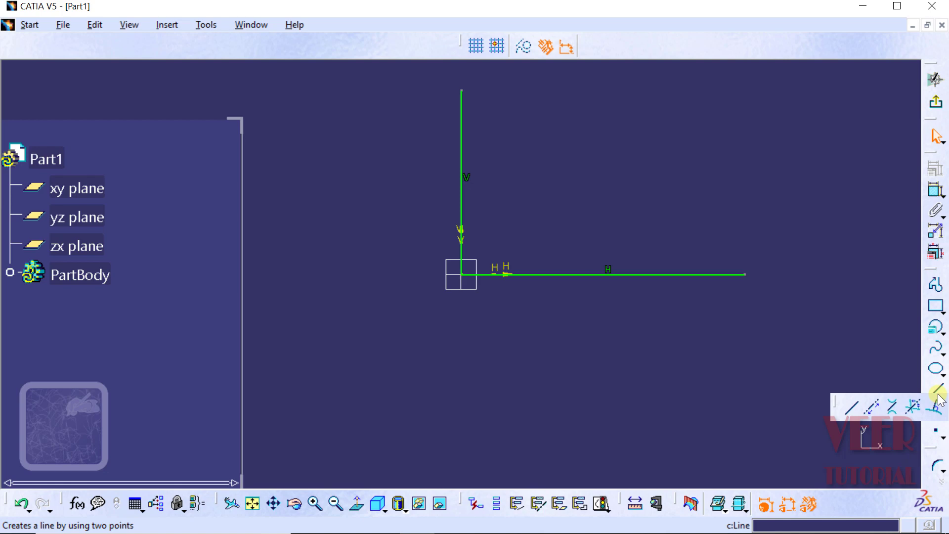
pyautogui.click(851, 408)
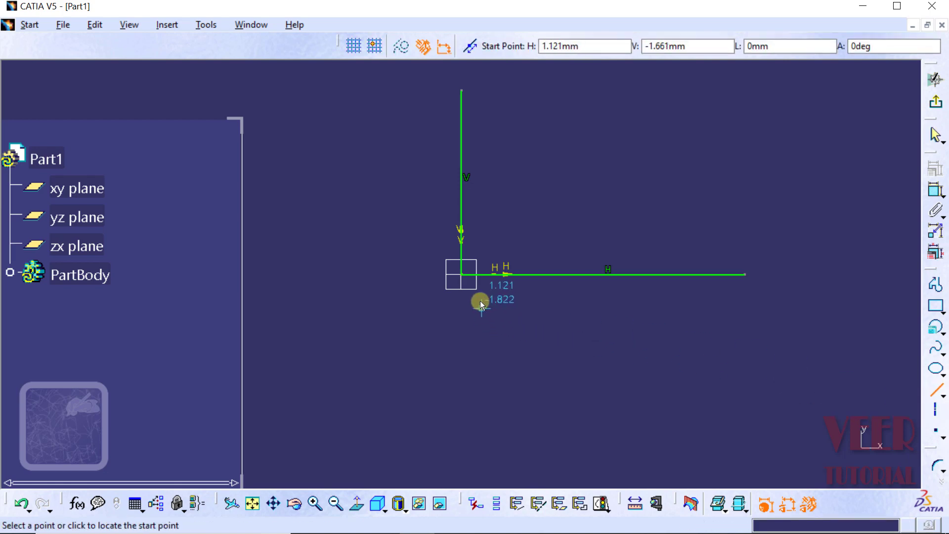
pyautogui.click(463, 274)
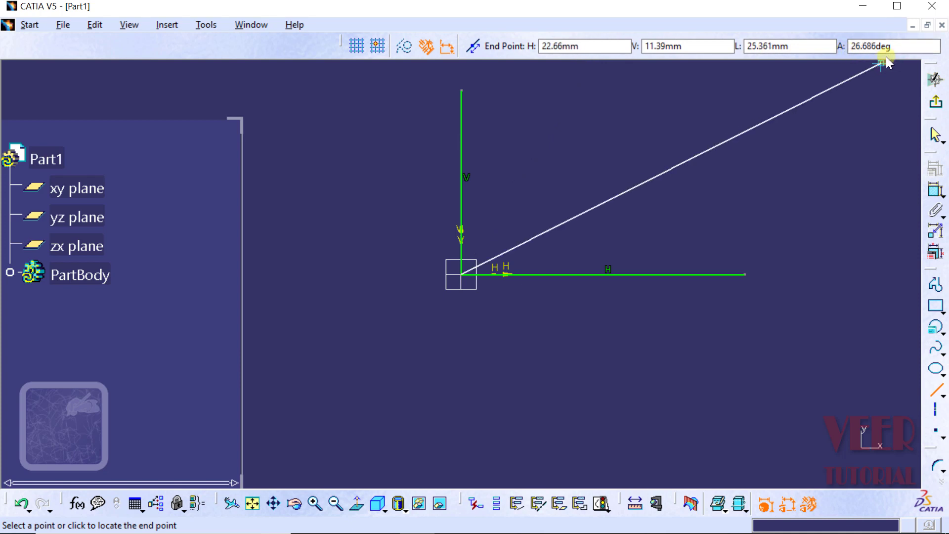
pyautogui.moveTo(896, 47); pyautogui.dragTo(837, 46)
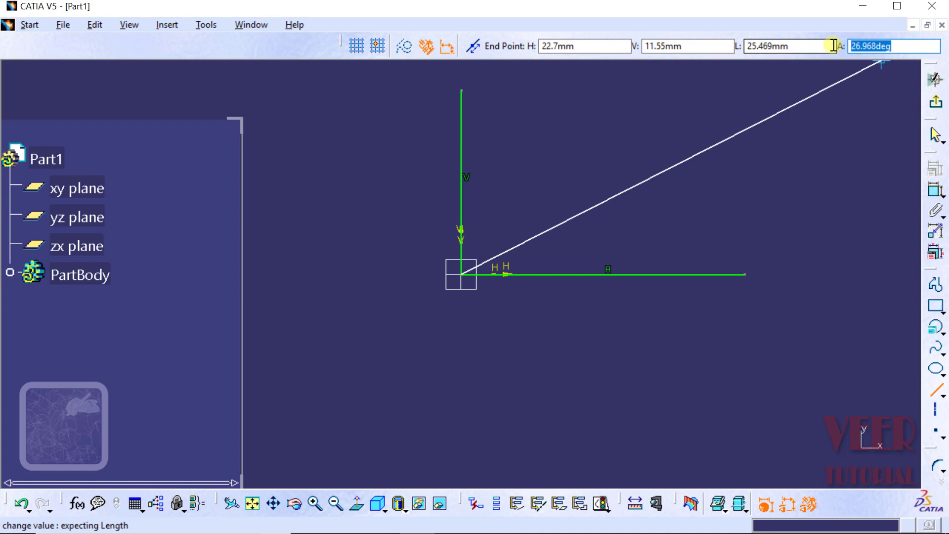
pyautogui.write('45')
pyautogui.press('Return')
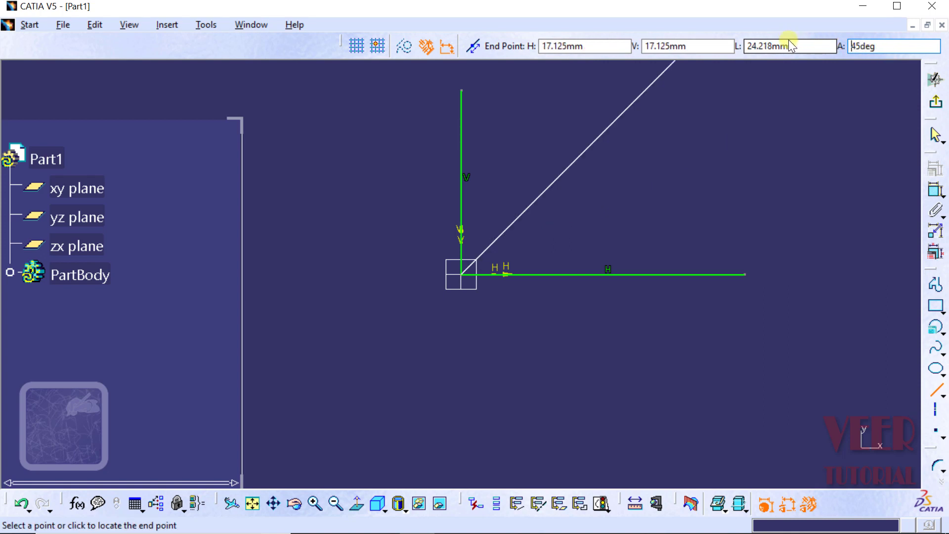
pyautogui.moveTo(798, 44); pyautogui.dragTo(725, 44)
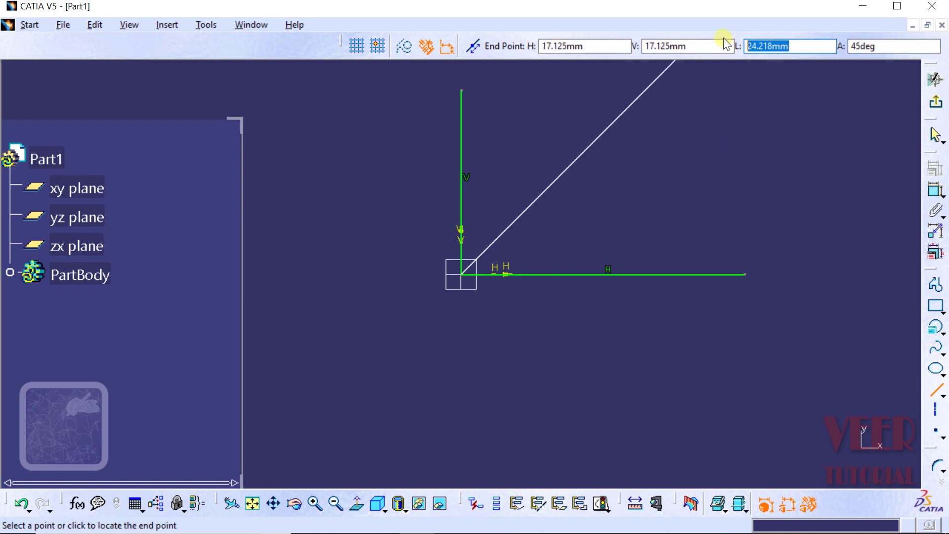
pyautogui.write('5')
pyautogui.press('Return')
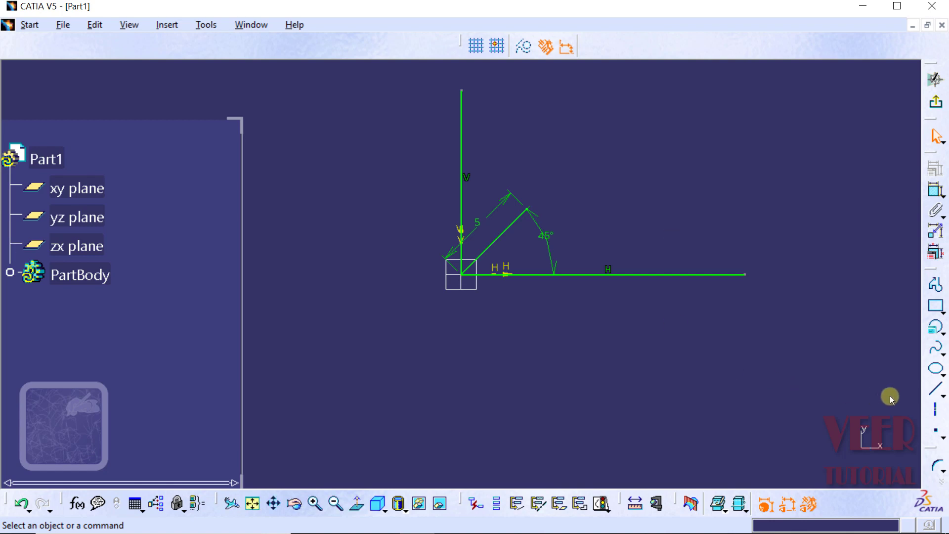
# Start another line by entering its start point as H 0 mm and V 0 mm
pyautogui.click(942, 394)
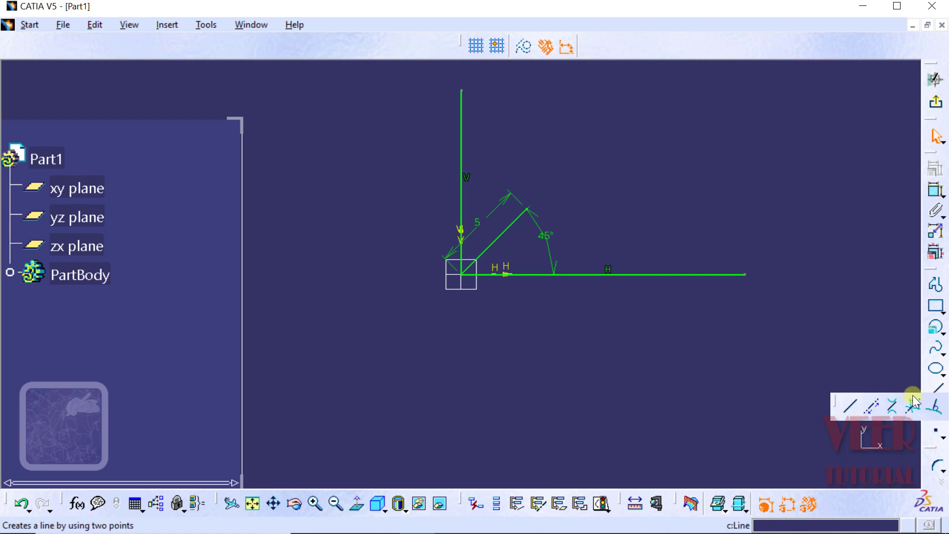
pyautogui.click(849, 402)
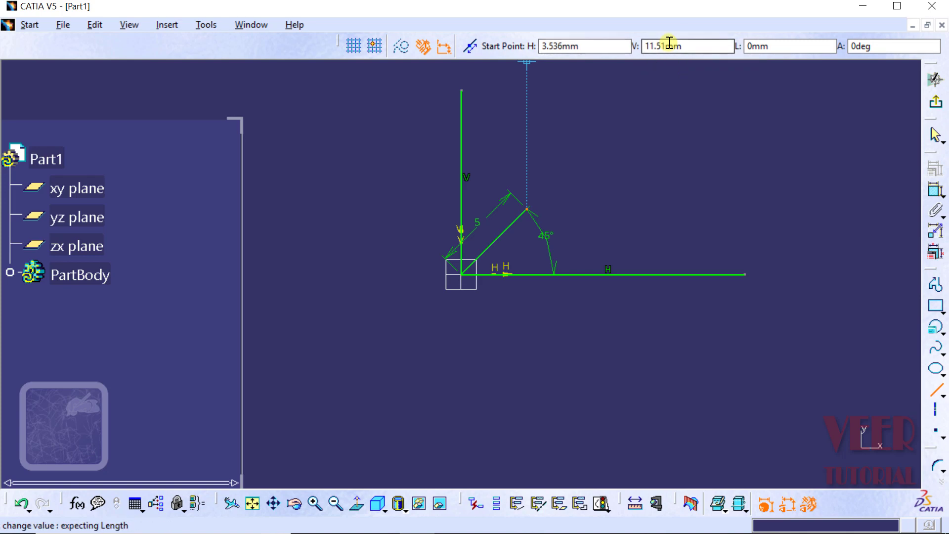
pyautogui.click(537, 44)
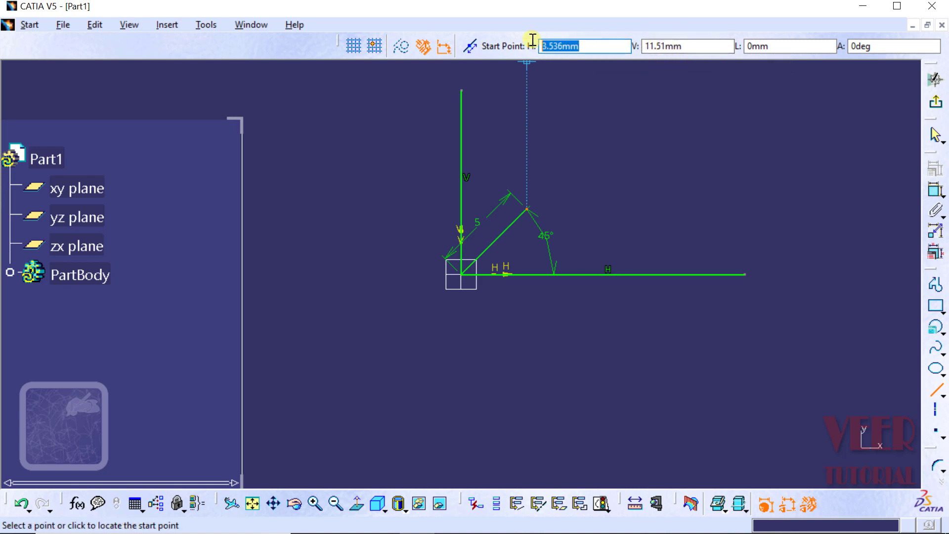
pyautogui.write('0')
pyautogui.press('Tab')
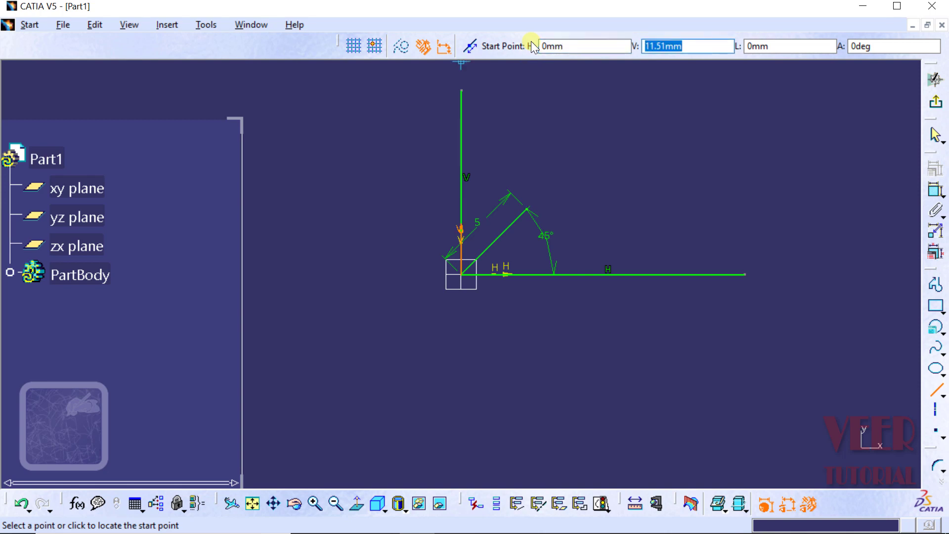
pyautogui.write('0')
pyautogui.press('Return')
# Finish the line with its end point at H 10 mm and V 10 mm, and deselect it
pyautogui.click(542, 46)
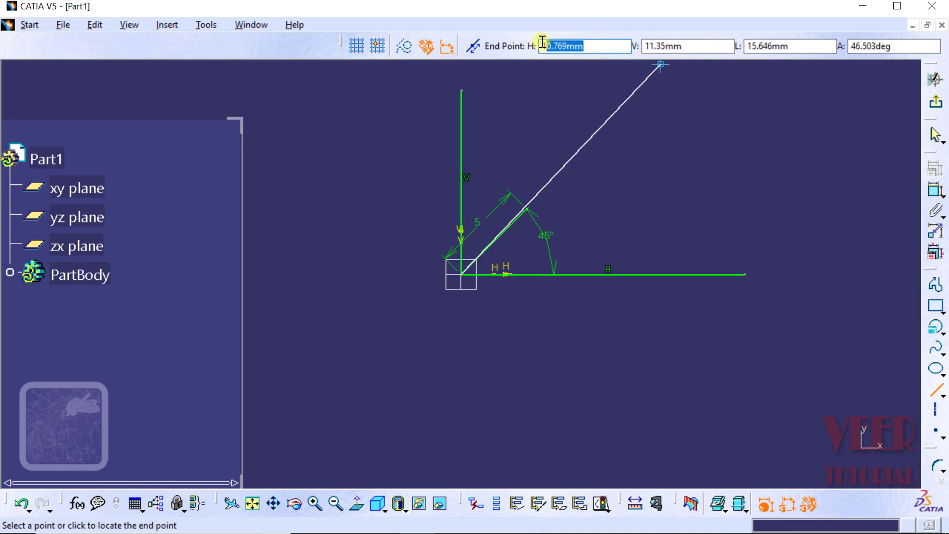
pyautogui.write('10')
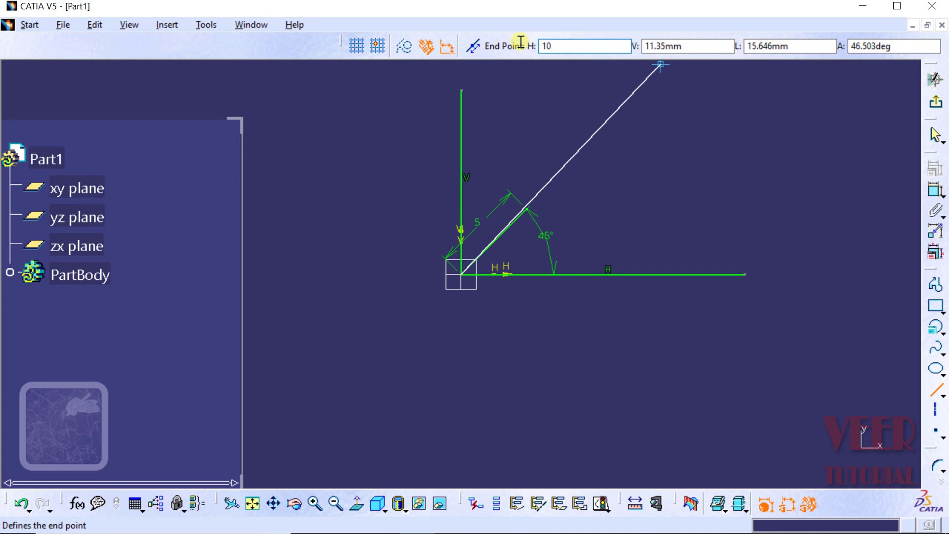
pyautogui.press('Return')
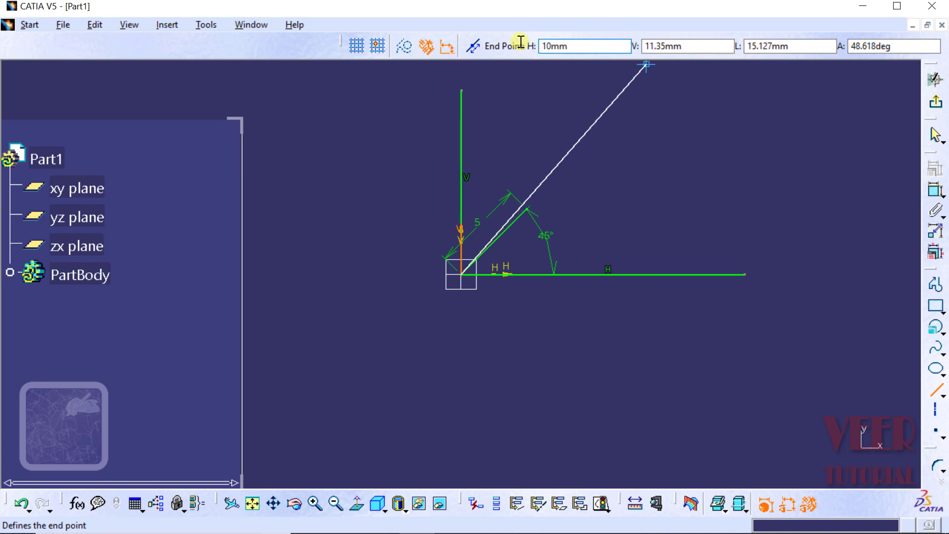
pyautogui.press('Tab')
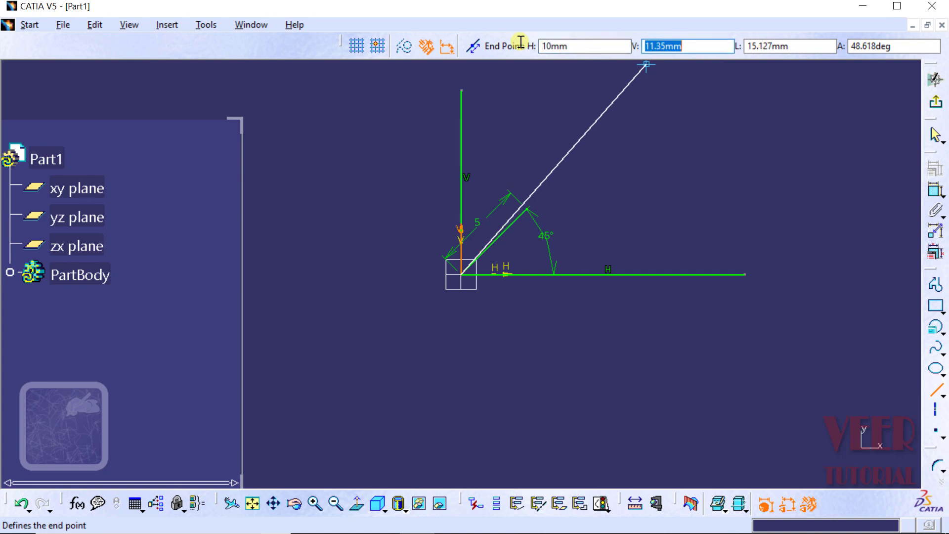
pyautogui.write('10')
pyautogui.press('Return')
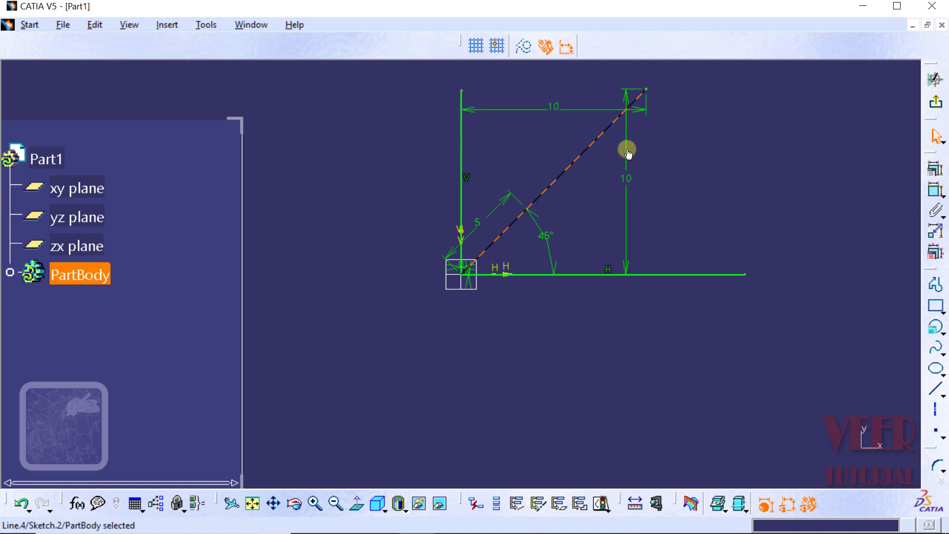
pyautogui.click(638, 87)
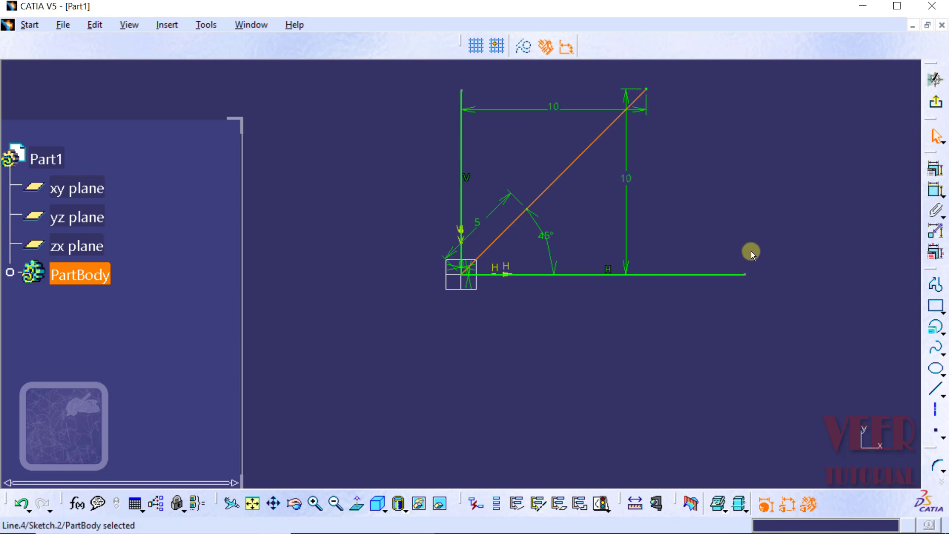
pyautogui.click(735, 178)
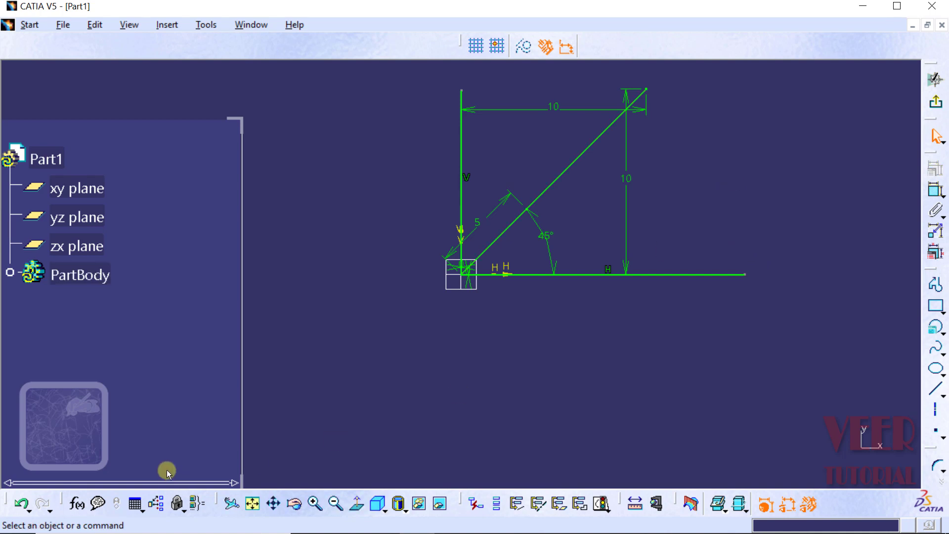
# Undo the horizontal, vertical and both diagonal lines with their dimensions, leaving only the sketch axes
pyautogui.click(28, 505)
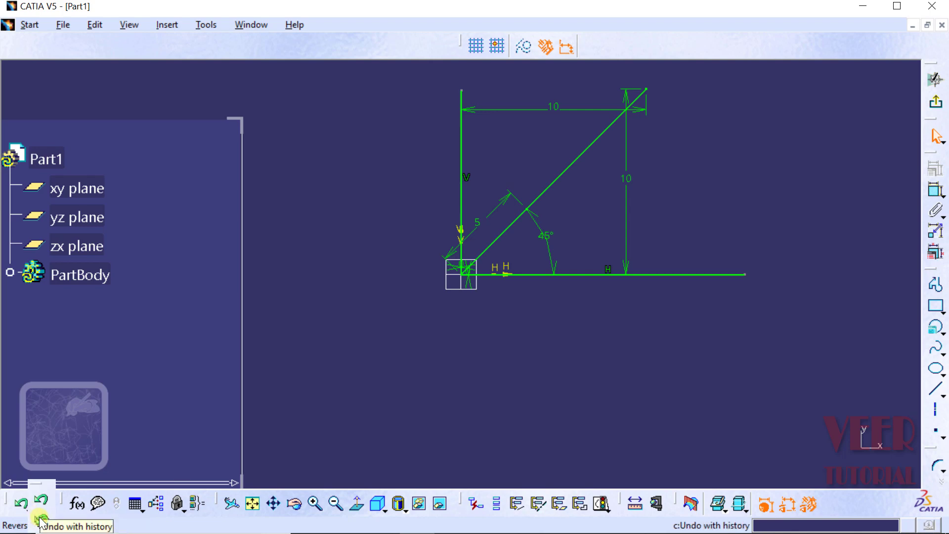
pyautogui.click(23, 504)
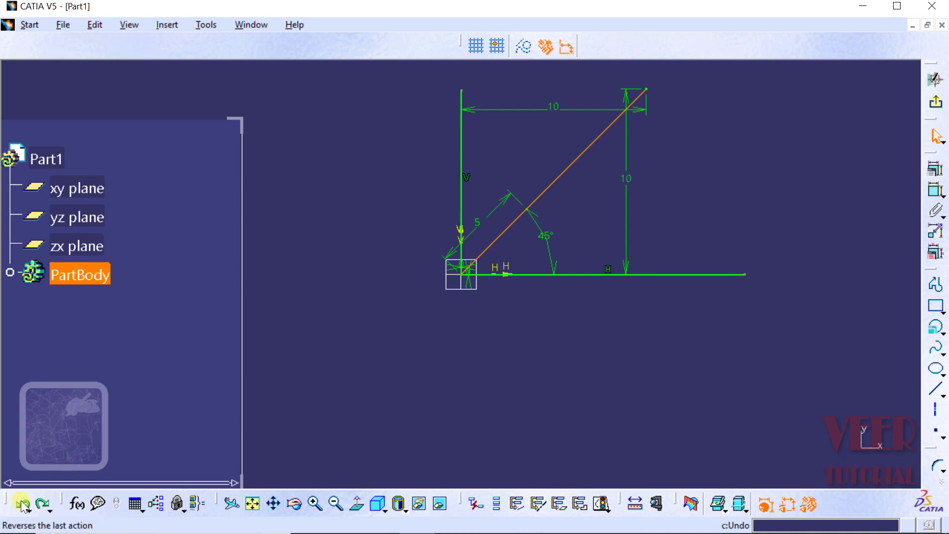
pyautogui.click(22, 504)
pyautogui.click(22, 505)
pyautogui.click(22, 505)
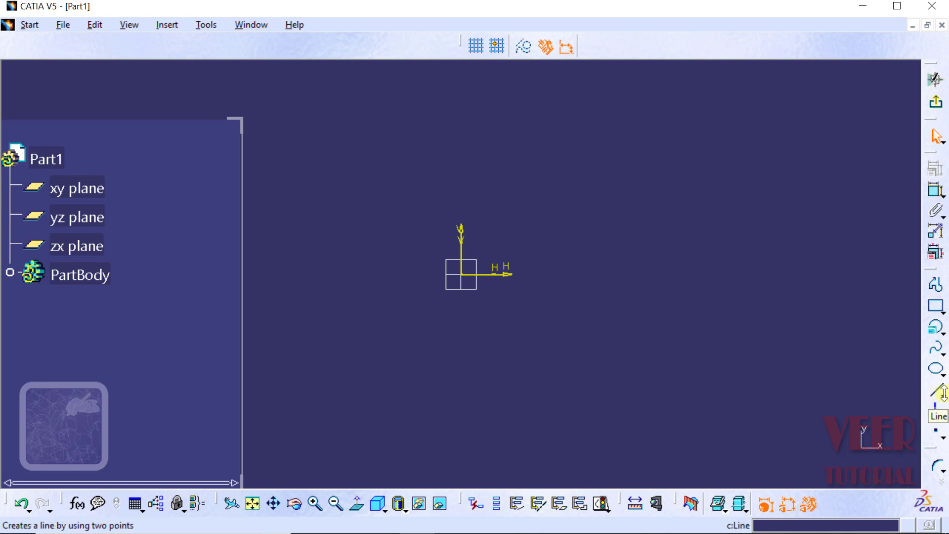
# Sketch a zigzag of four freehand lines around the axes, starting each line at the end of the previous one
pyautogui.click(943, 394)
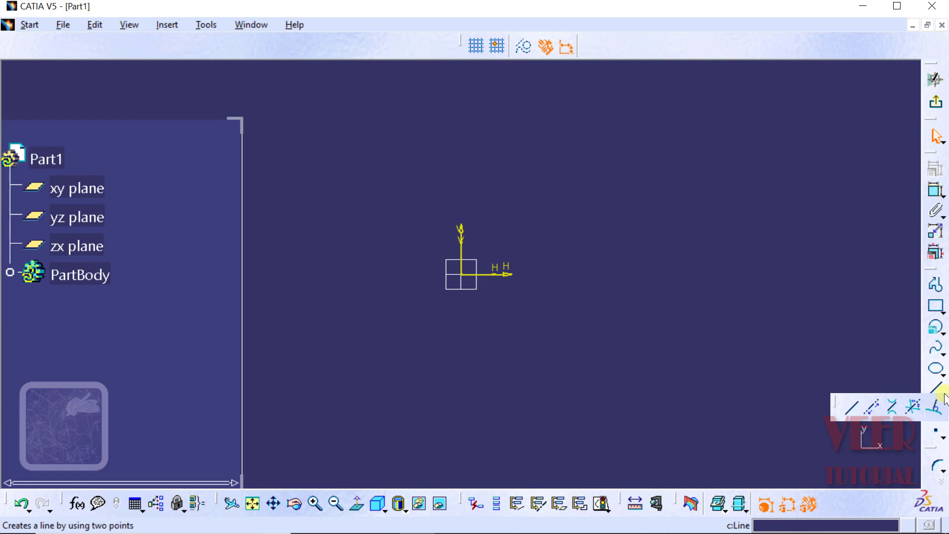
pyautogui.click(850, 407)
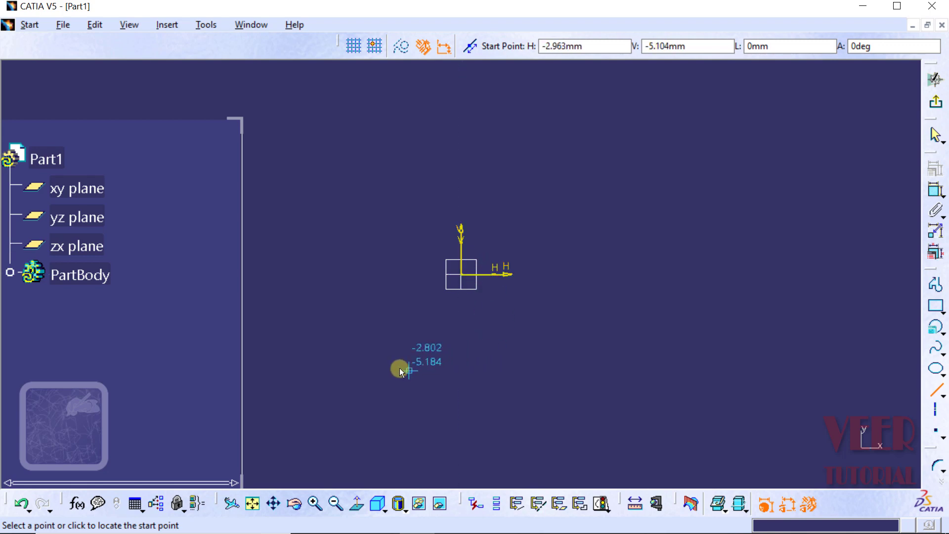
pyautogui.click(355, 369)
pyautogui.click(434, 166)
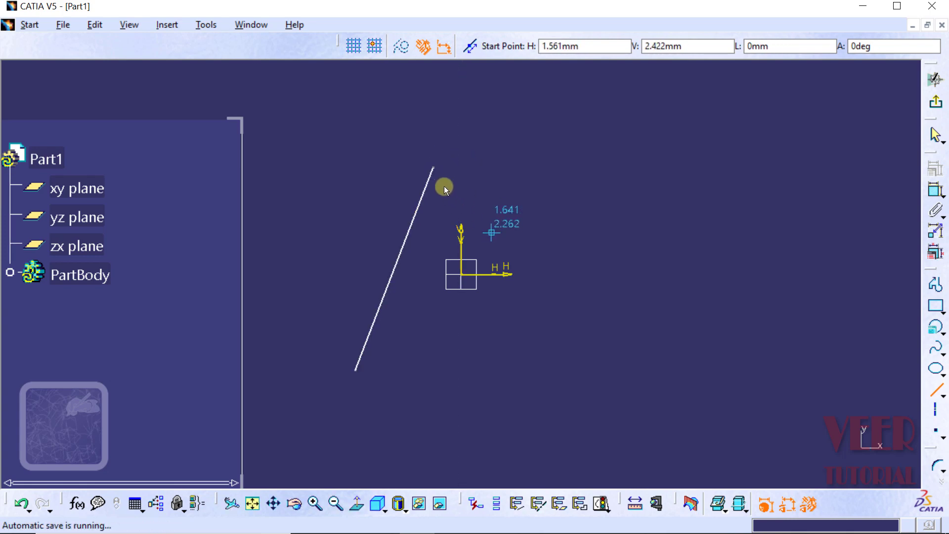
pyautogui.click(433, 163)
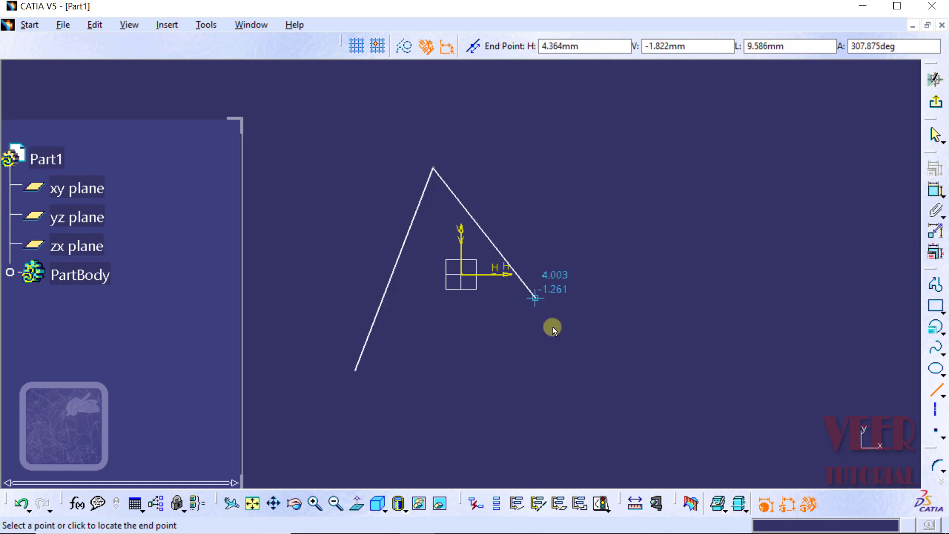
pyautogui.click(557, 334)
pyautogui.click(564, 344)
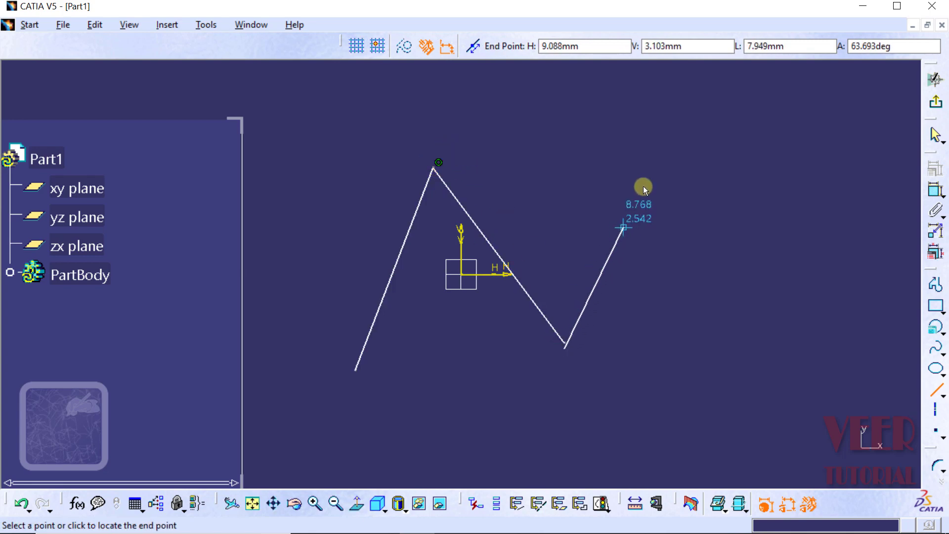
pyautogui.click(649, 148)
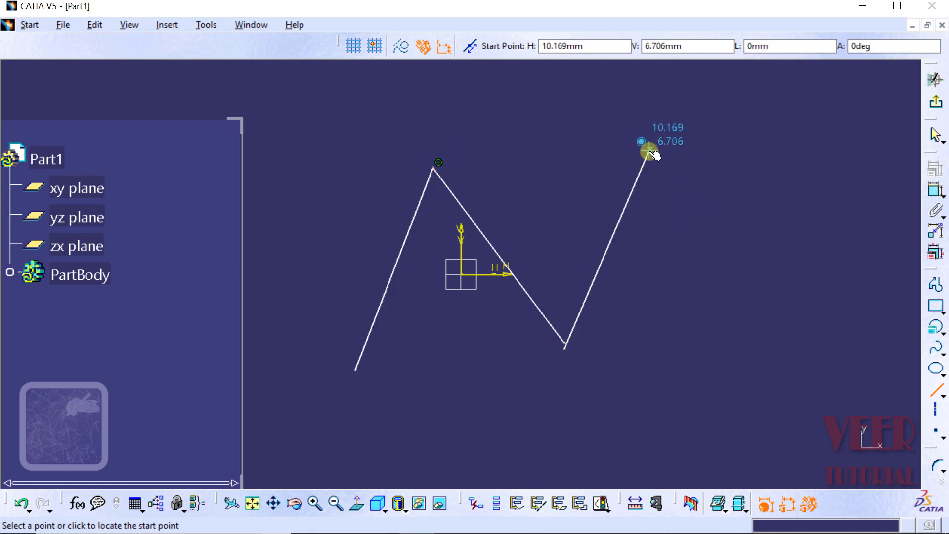
pyautogui.click(650, 150)
pyautogui.click(708, 357)
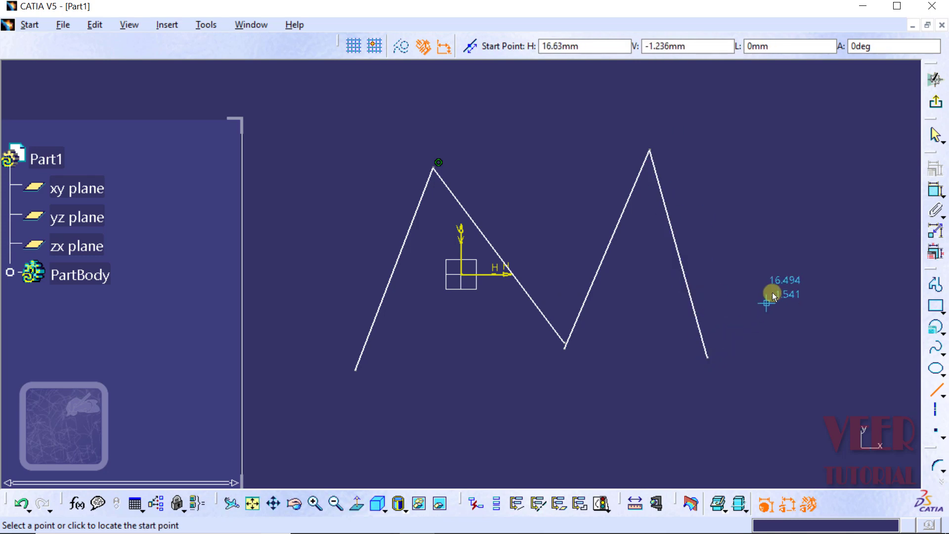
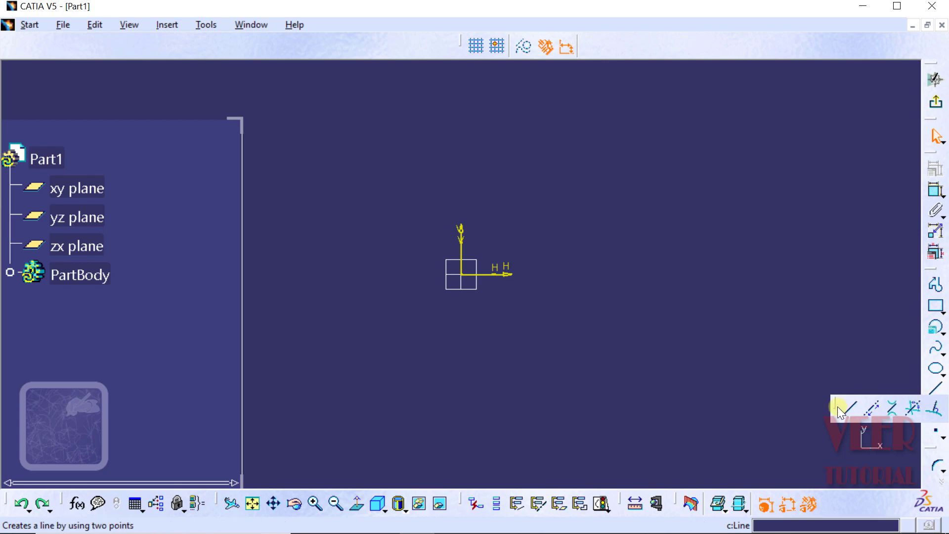
# Sketch a slanted line about 14.3 mm long at about 51 degrees, beside the sketch axes on the positive H side
pyautogui.click(851, 409)
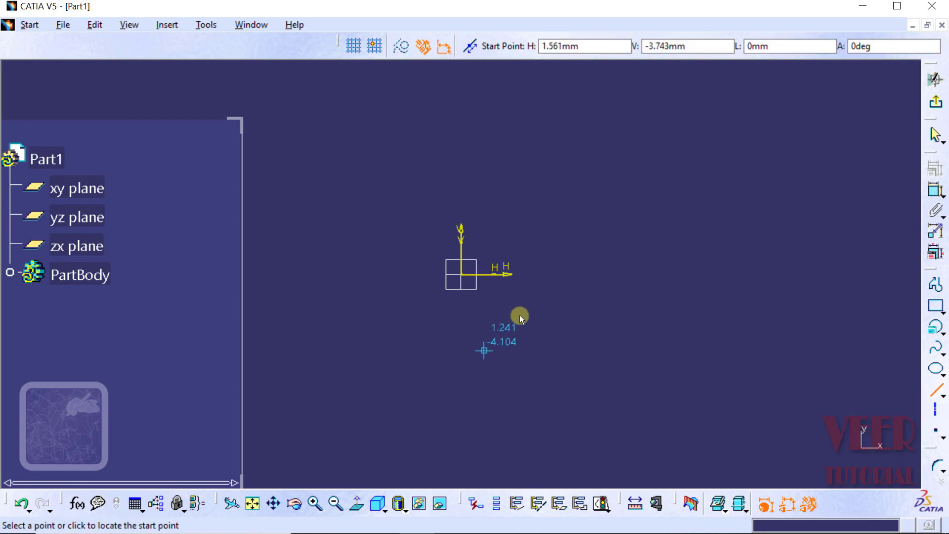
pyautogui.click(531, 378)
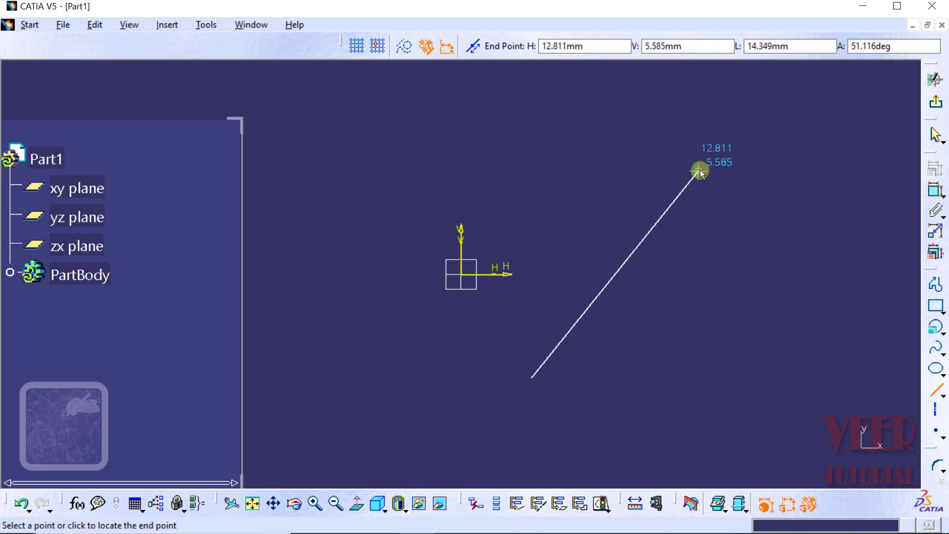
pyautogui.click(699, 171)
pyautogui.click(772, 294)
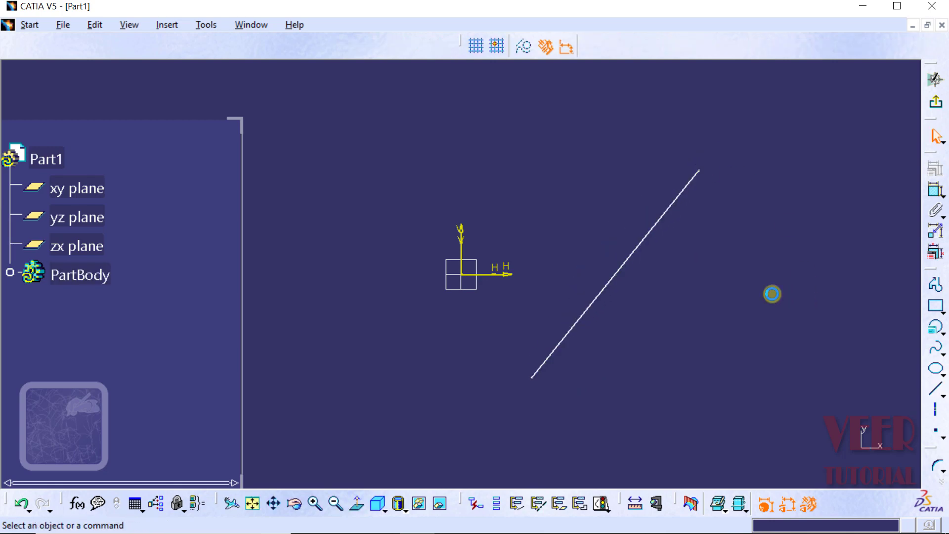
# Start a new line at the middle of the slanted line and set the slanted line as its angle reference
pyautogui.click(943, 394)
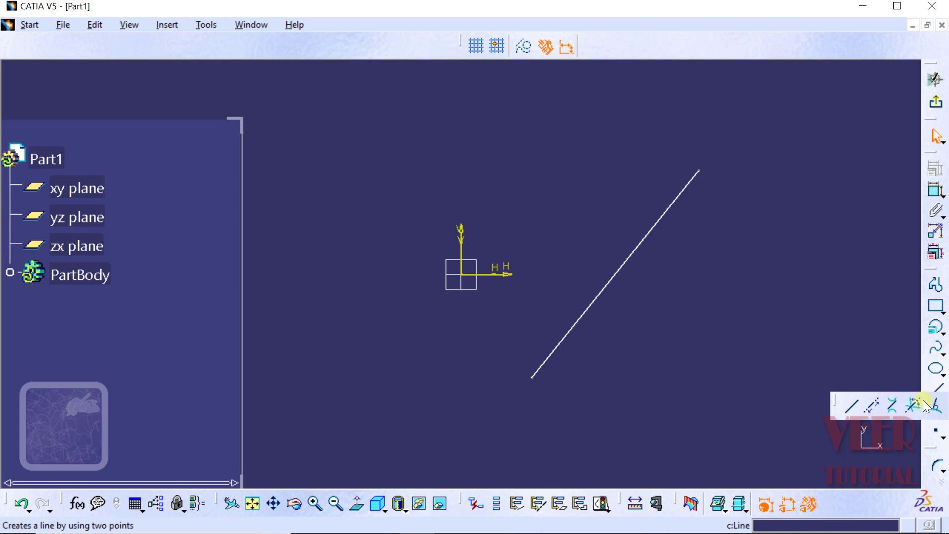
pyautogui.click(851, 407)
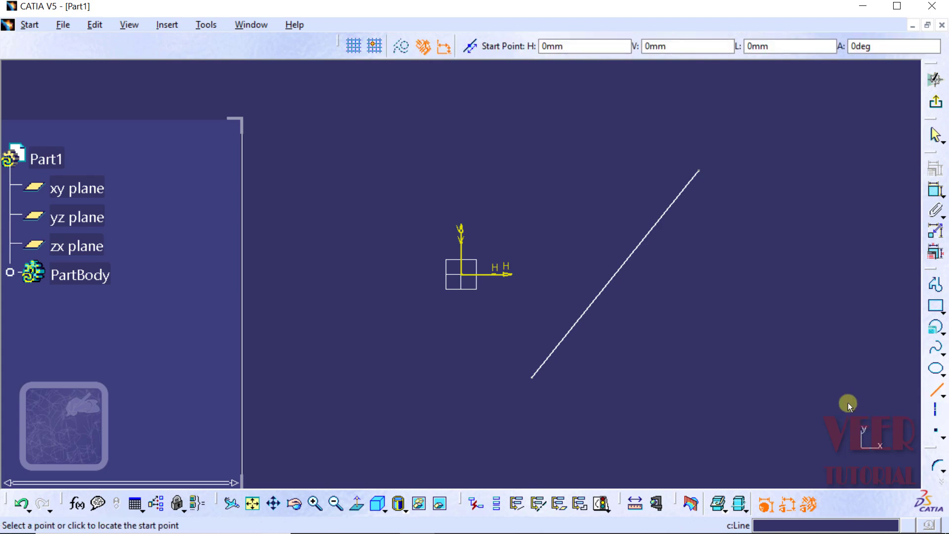
pyautogui.click(625, 265)
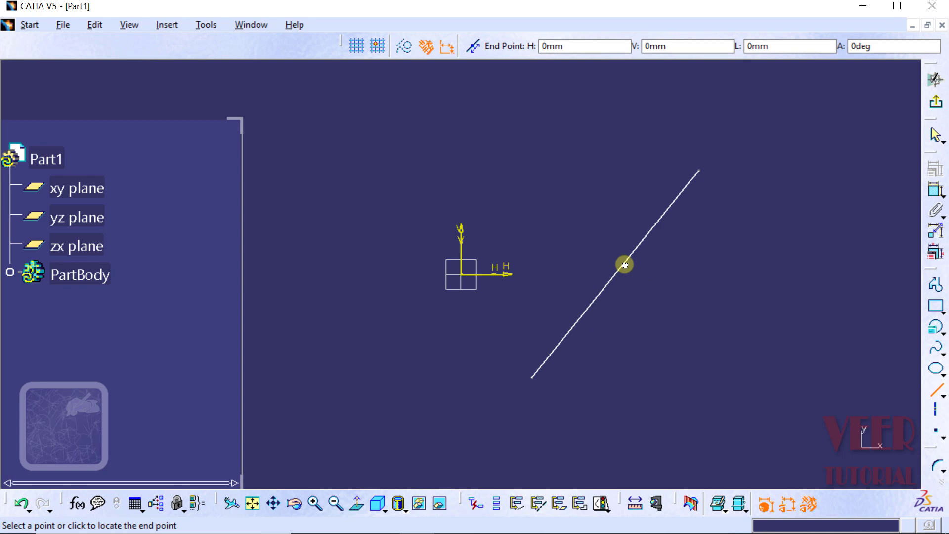
pyautogui.rightClick(625, 265)
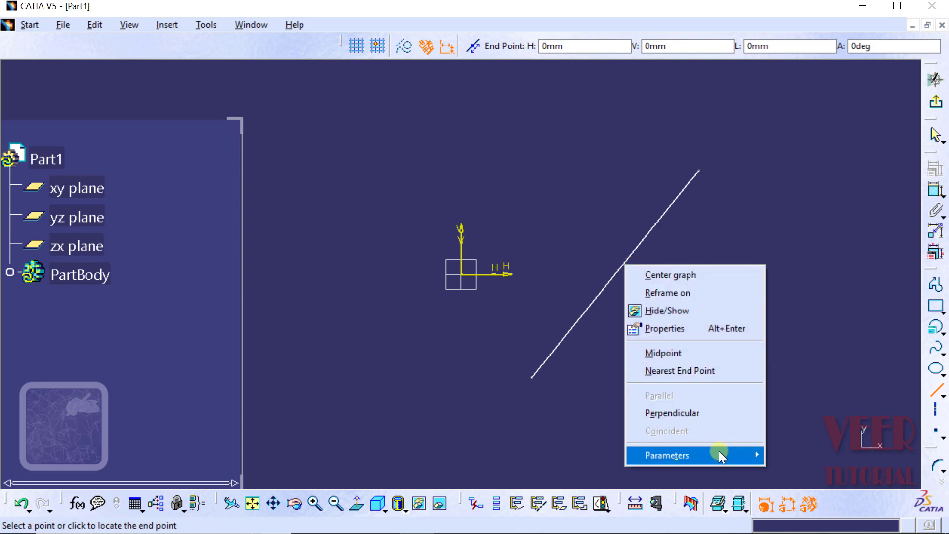
pyautogui.moveTo(720, 454)
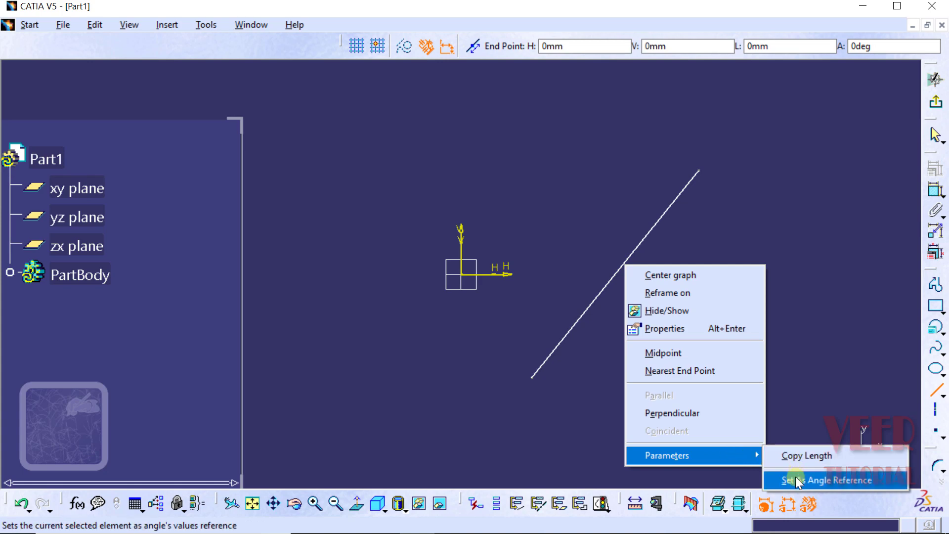
pyautogui.click(840, 478)
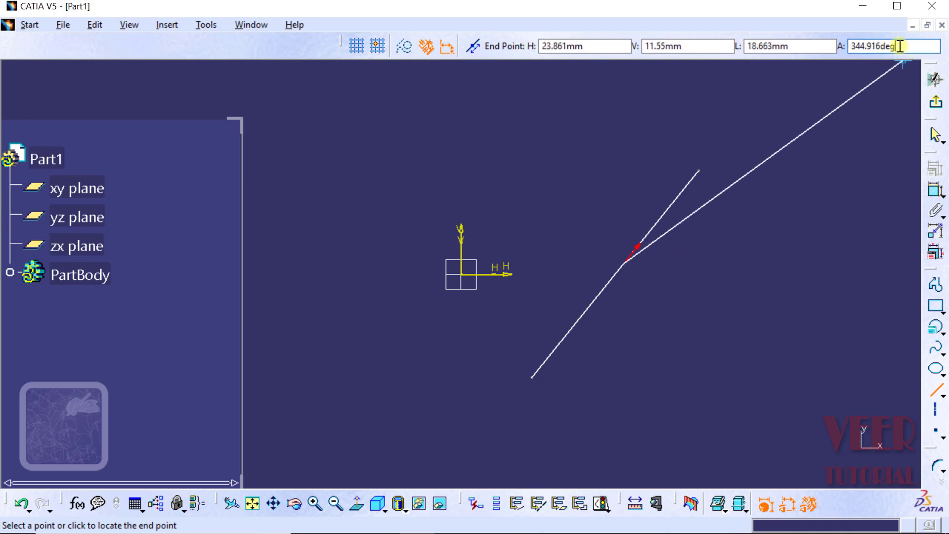
# Set the new line's angle to 75 degrees from the reference line and place its end point on the upper side
pyautogui.moveTo(900, 44); pyautogui.dragTo(856, 40)
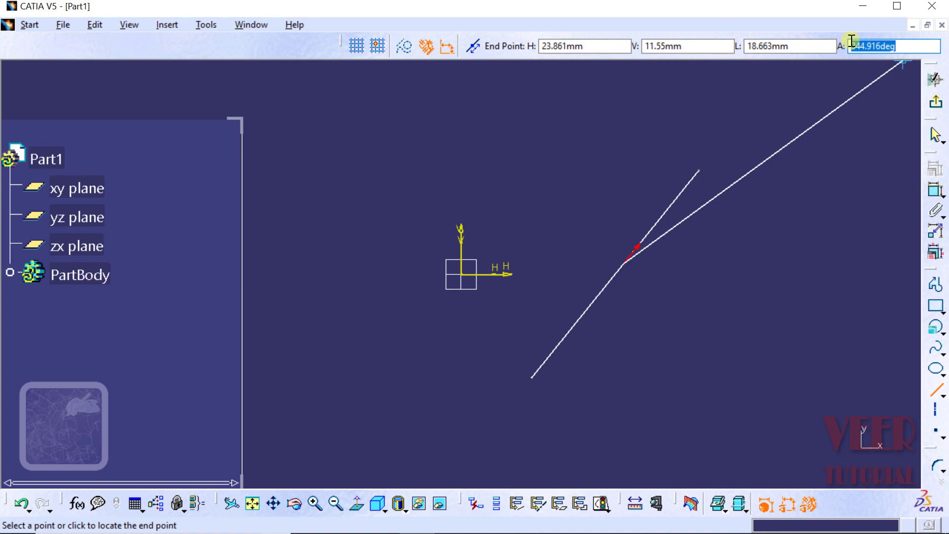
pyautogui.write('75')
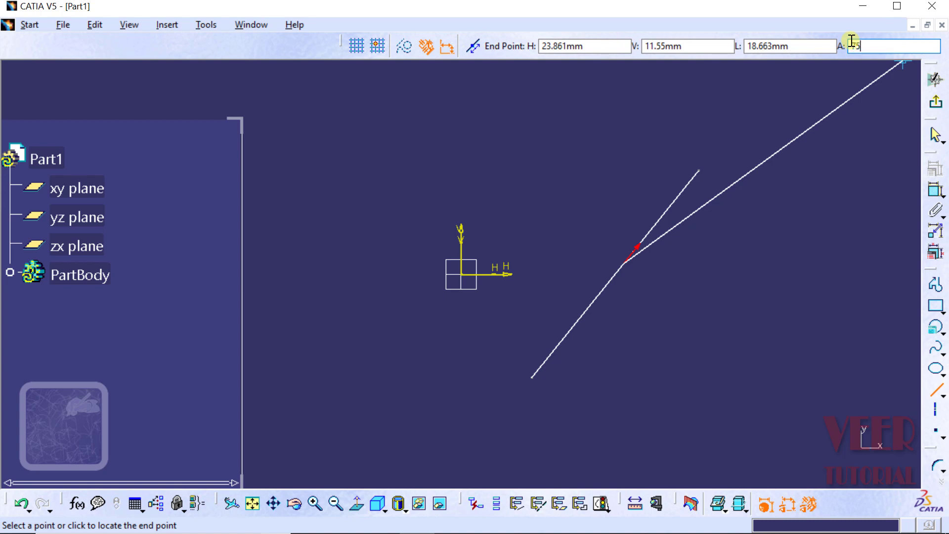
pyautogui.press('Return')
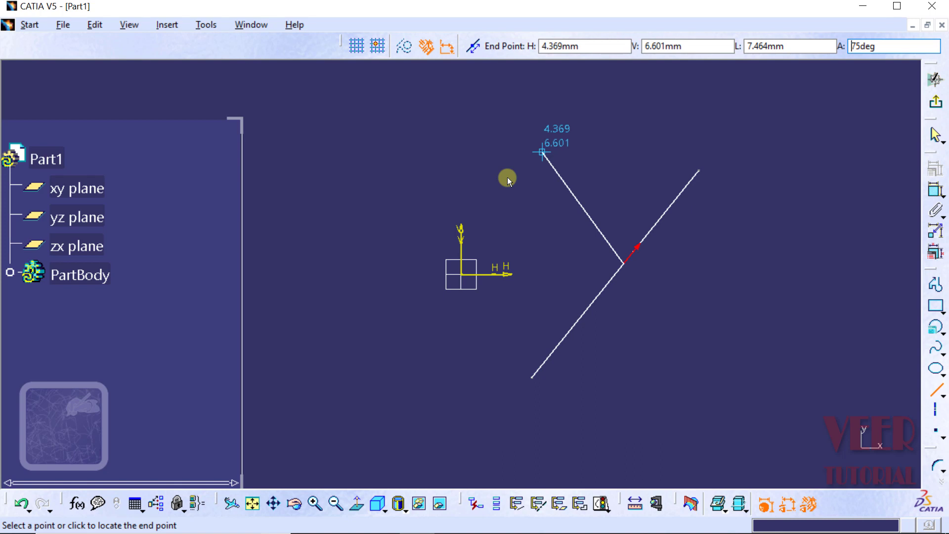
pyautogui.click(486, 138)
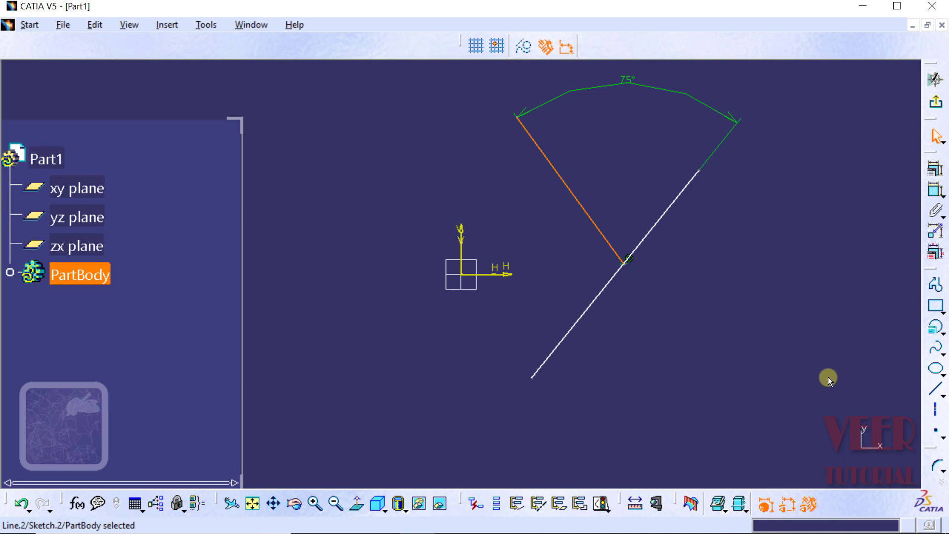
# Sketch a nearly horizontal line with symmetrical extension, centred on the slanted line's lower end point, and deselect it
pyautogui.click(943, 395)
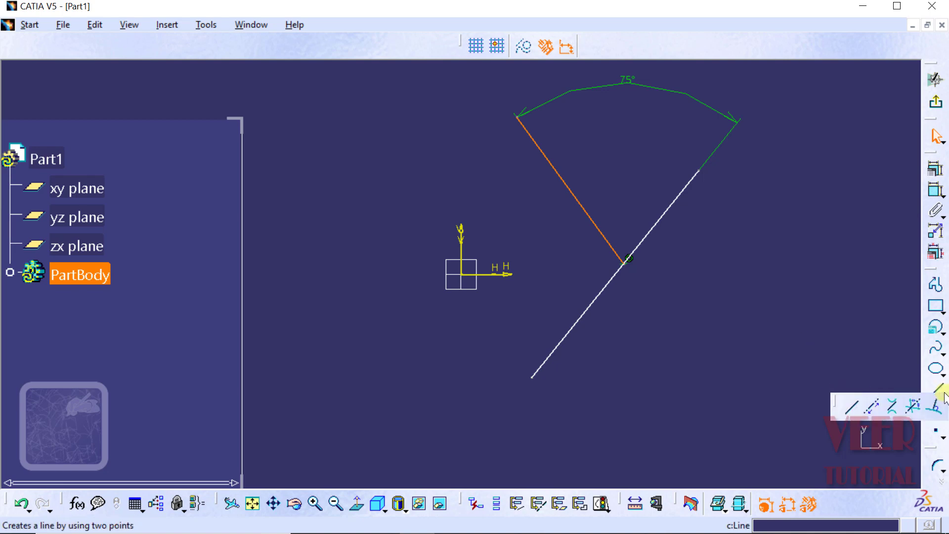
pyautogui.click(849, 407)
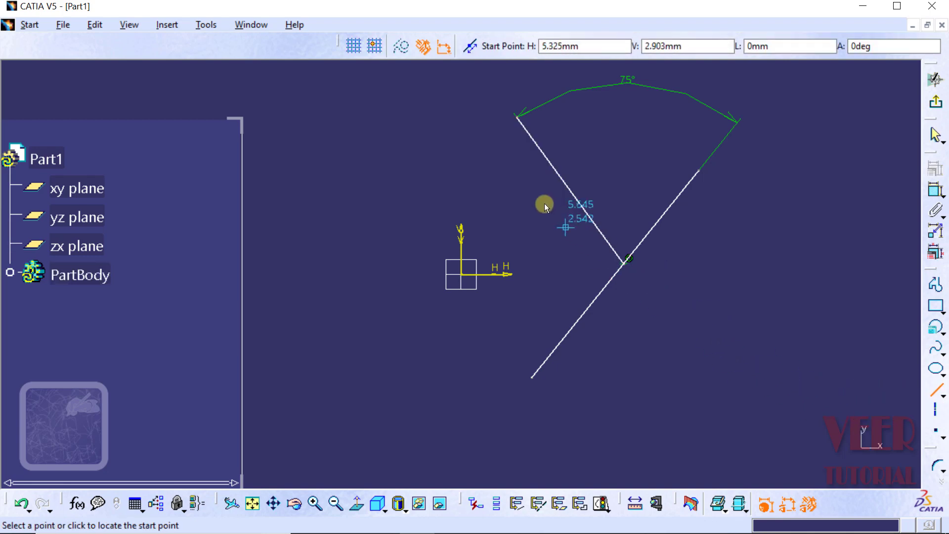
pyautogui.click(471, 46)
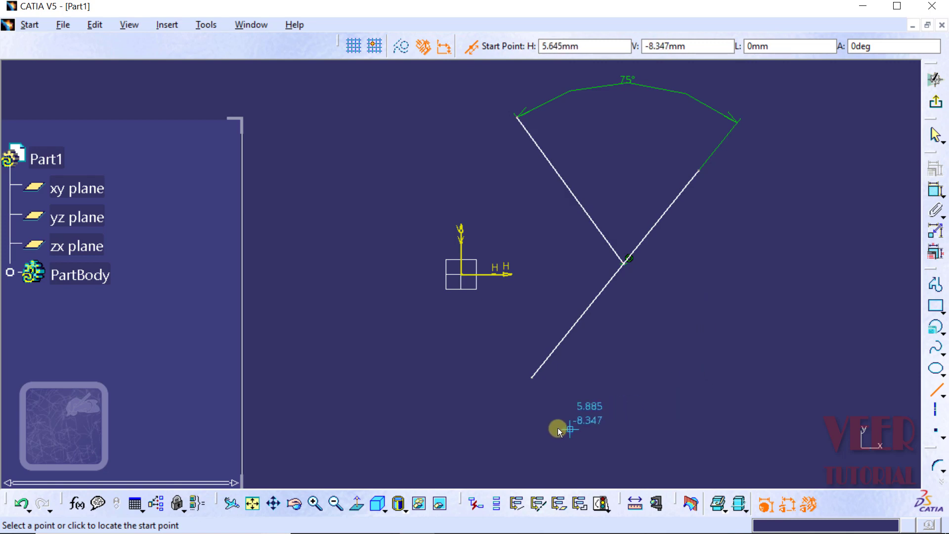
pyautogui.click(531, 378)
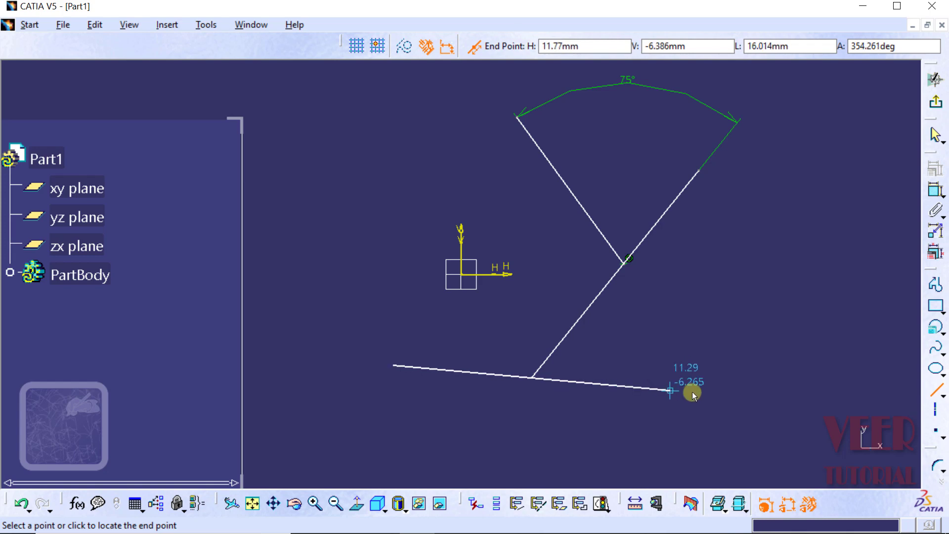
pyautogui.click(727, 387)
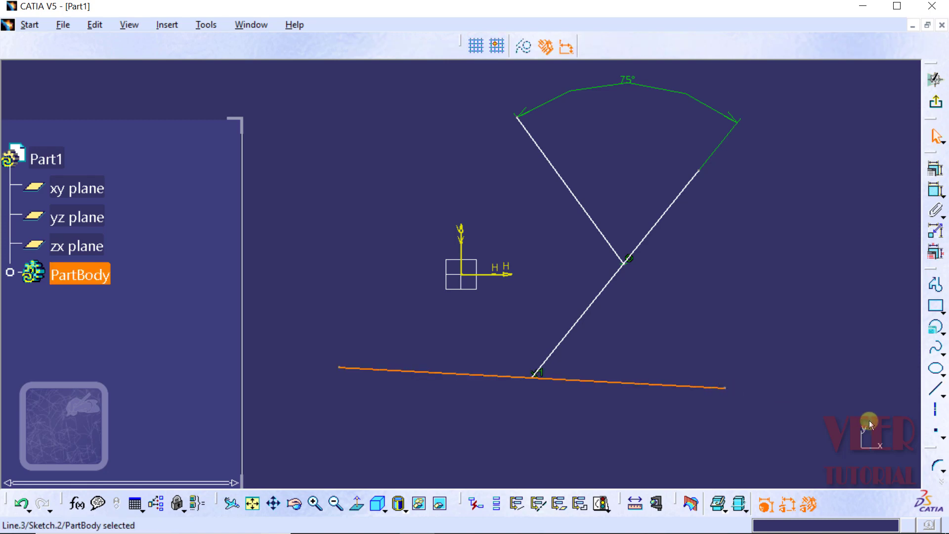
pyautogui.click(818, 336)
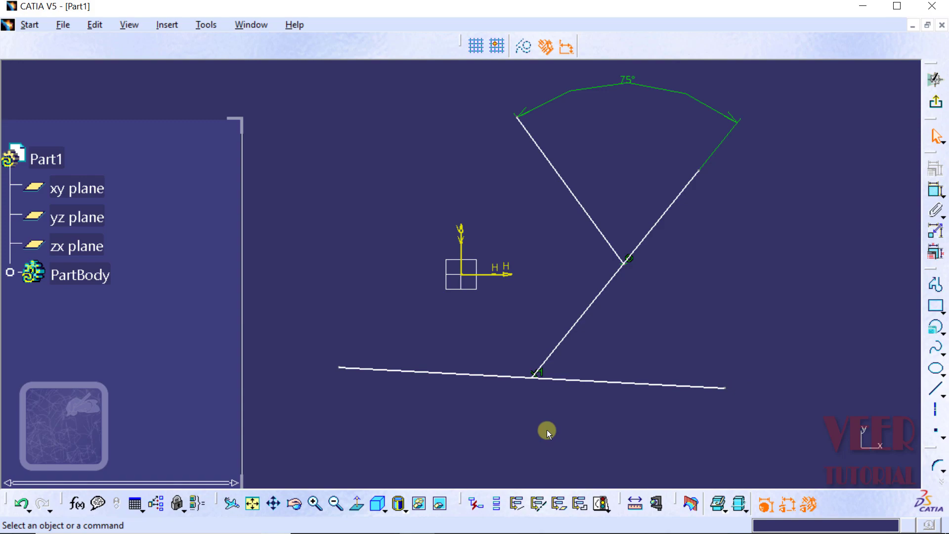